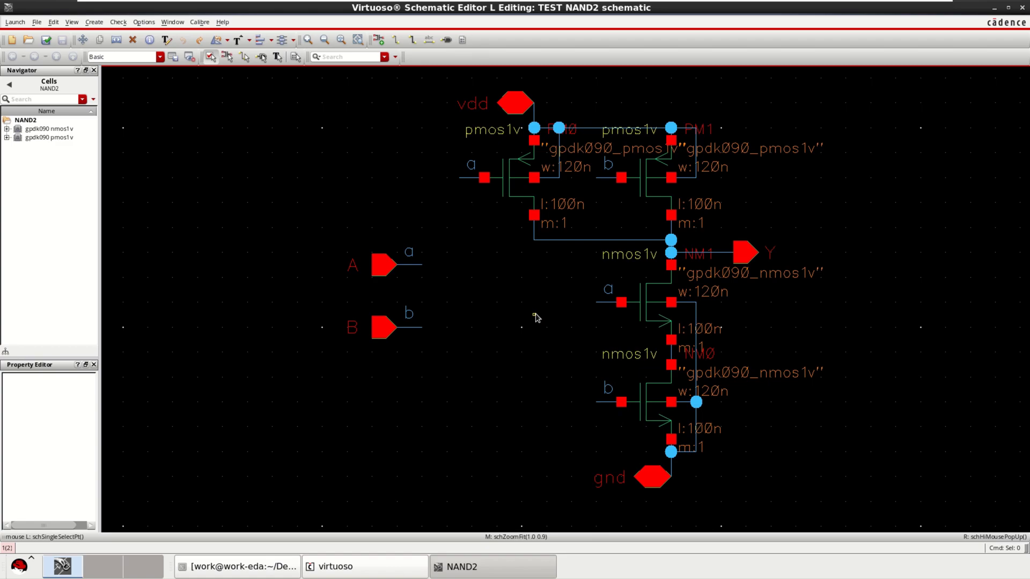
Launch Layout XL from the NAND2 schematic, creating a new layout with automatic configuration
left_click(15, 22)
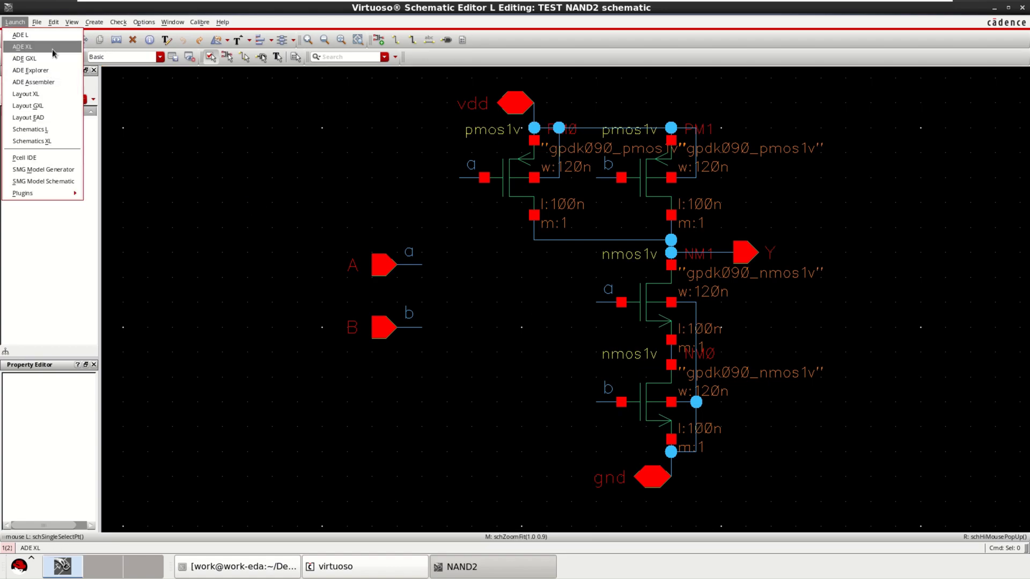
left_click(55, 94)
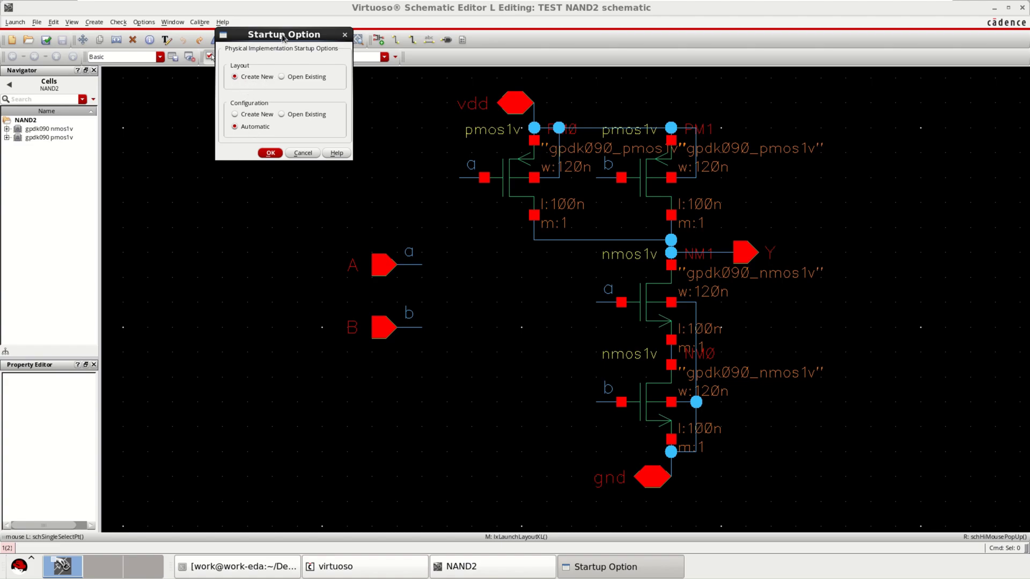
left_click_drag(283, 37, 283, 140)
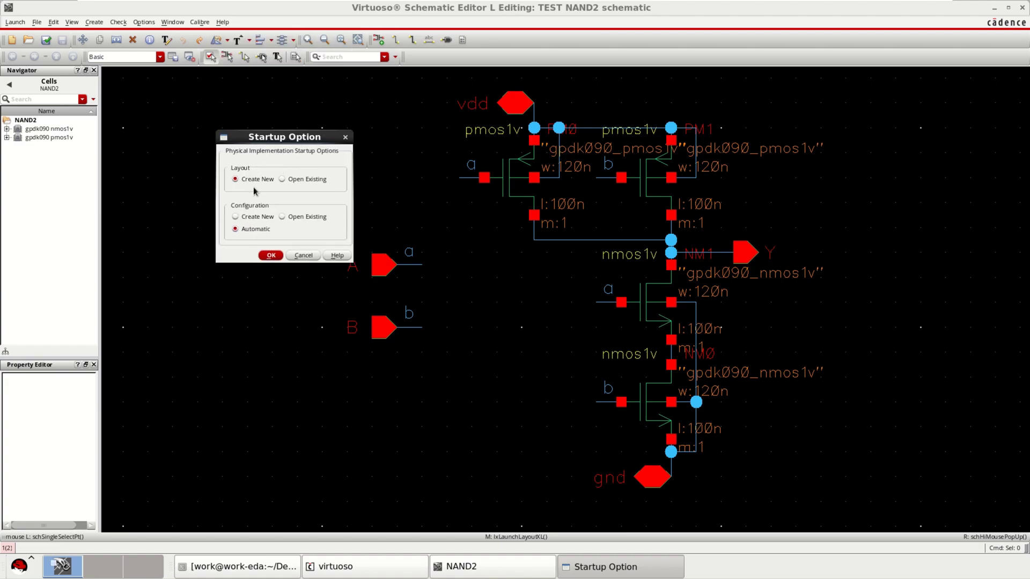
left_click(274, 258)
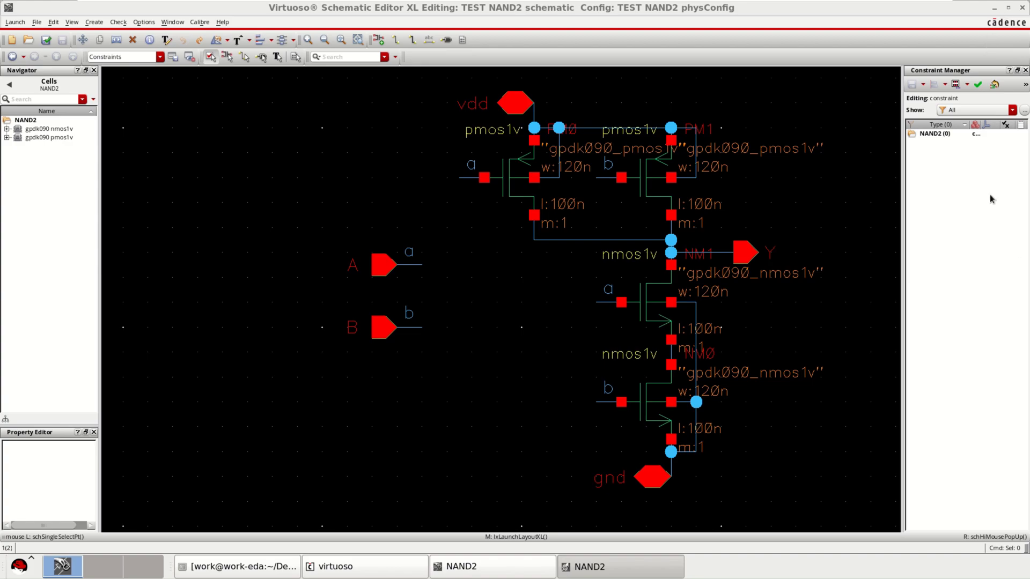
Restore the maximized schematic window and enlarge the new NAND2 layout window to full screen height over the right two-thirds of the desktop
left_click(1009, 10)
left_click(633, 49)
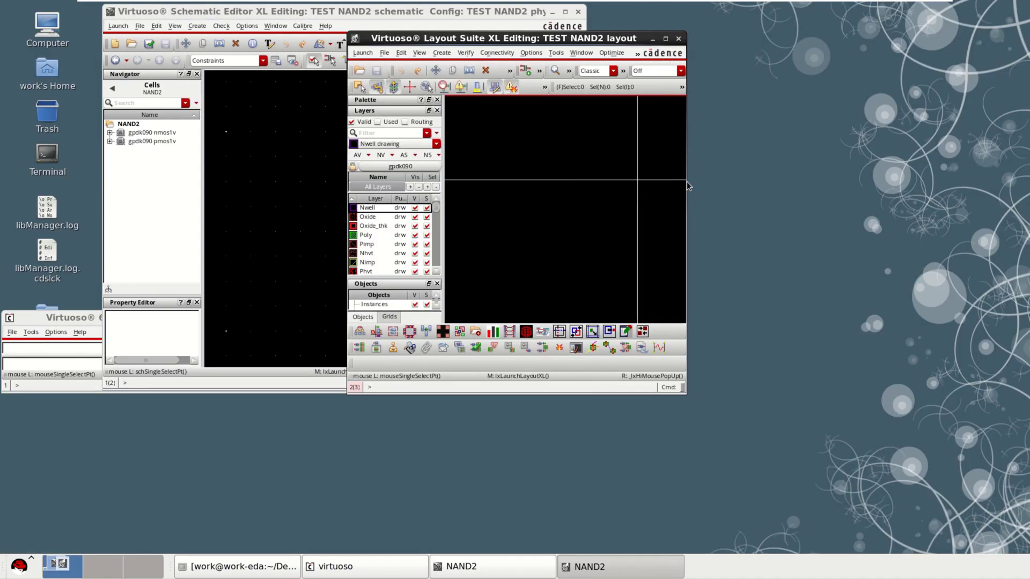
left_click_drag(682, 167, 1027, 165)
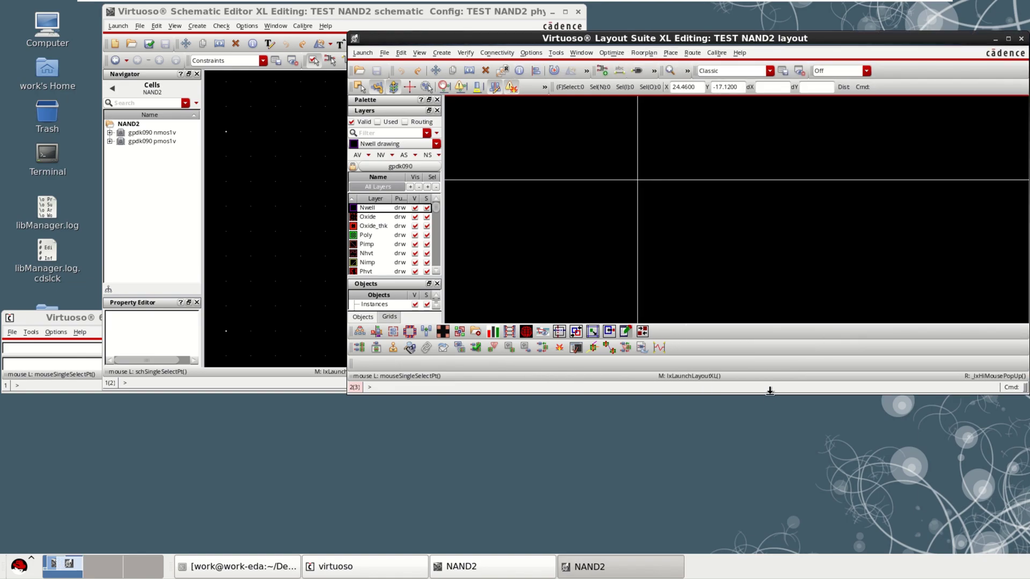
left_click_drag(770, 391, 767, 545)
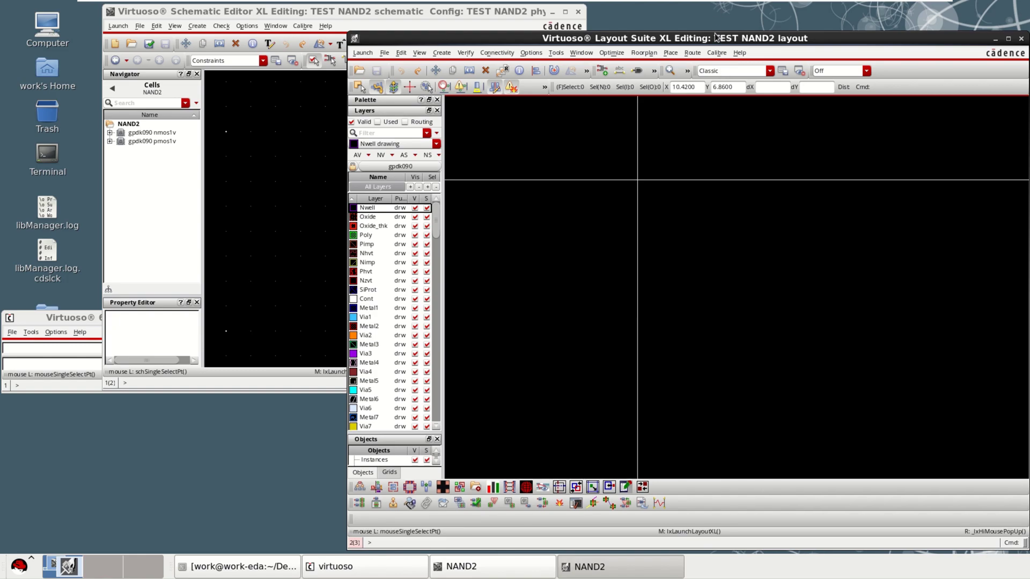
left_click_drag(715, 34, 716, 4)
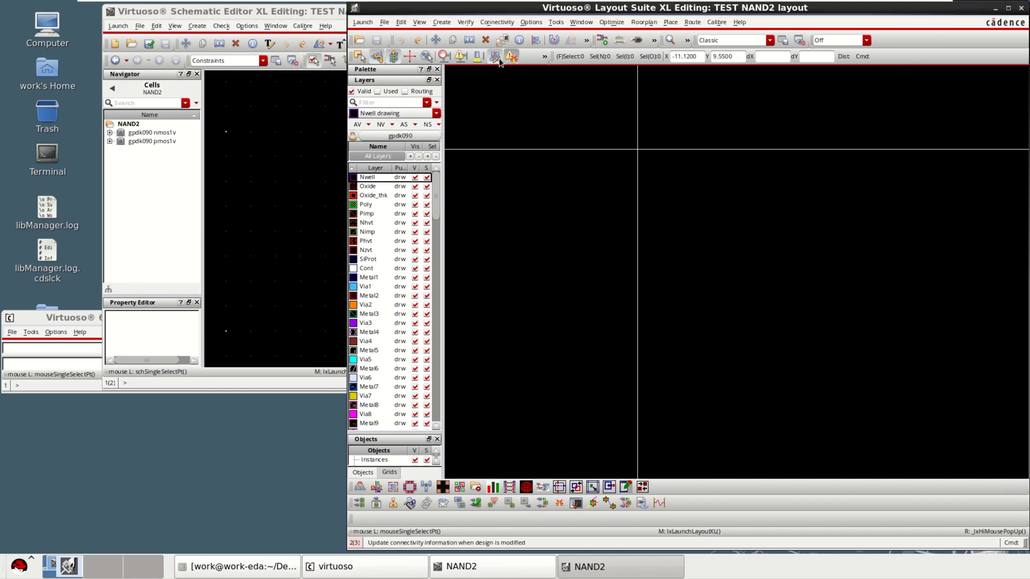
Place the NAND2 schematic window on the left beside the layout window and stretch it to full screen height
left_click_drag(249, 11, 271, 298)
left_click_drag(409, 304, 213, 22)
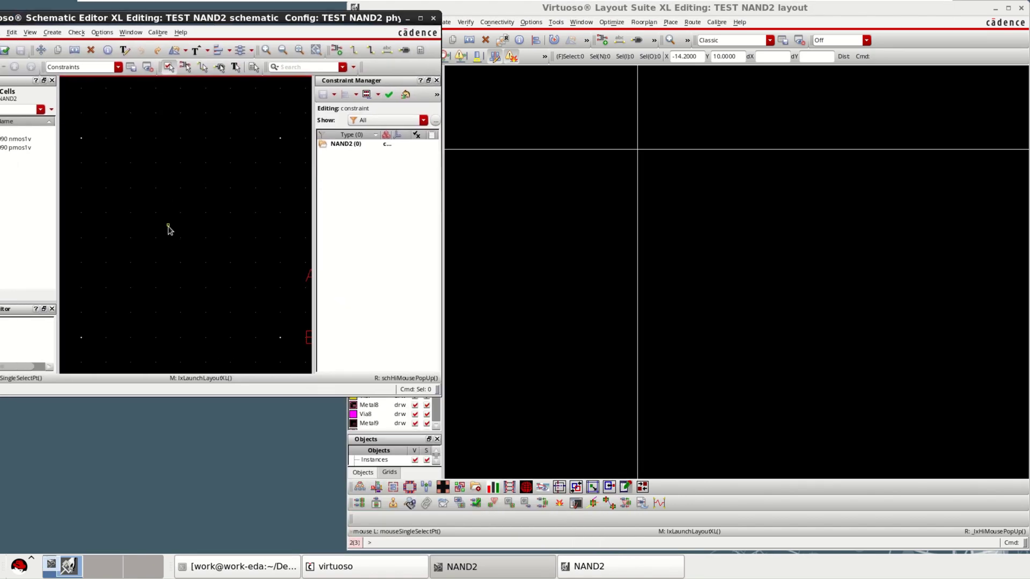
key("f")
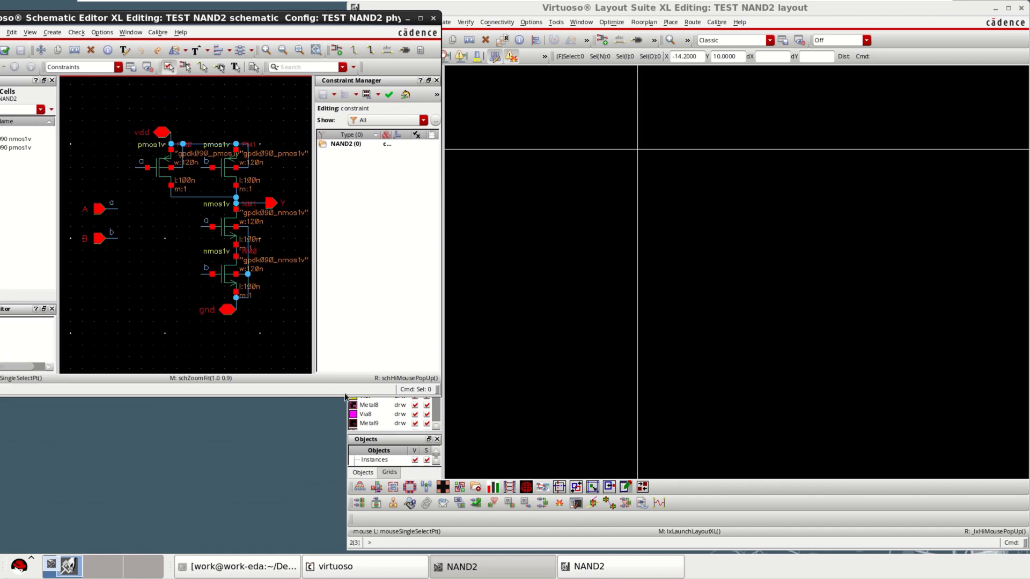
left_click_drag(337, 395, 330, 552)
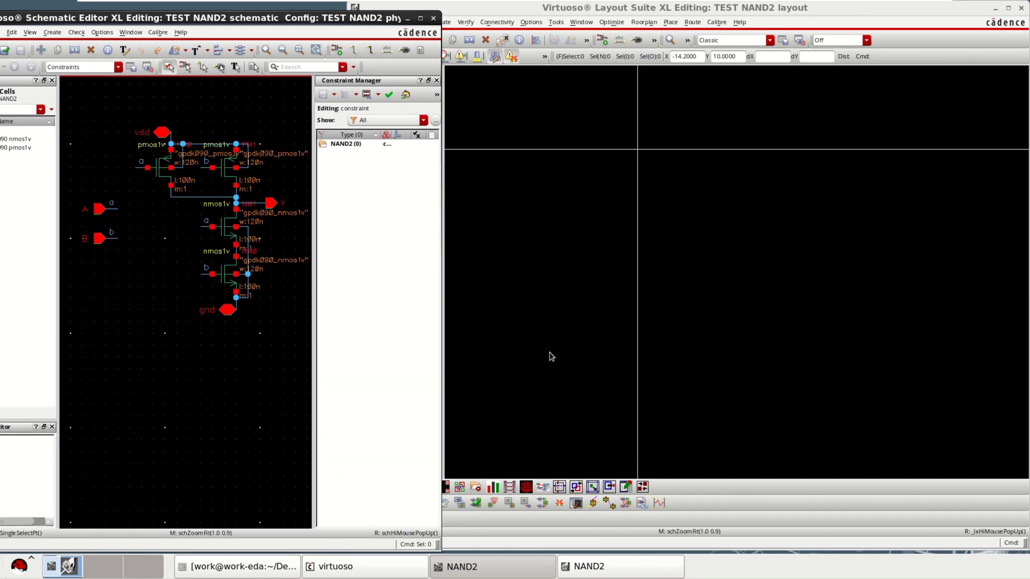
left_click(595, 318)
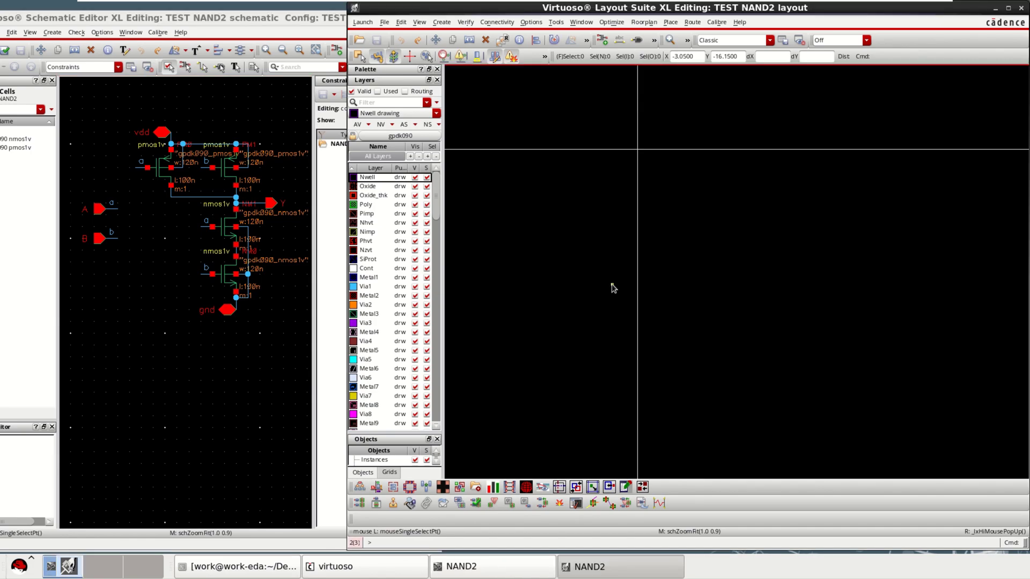
left_click(248, 383)
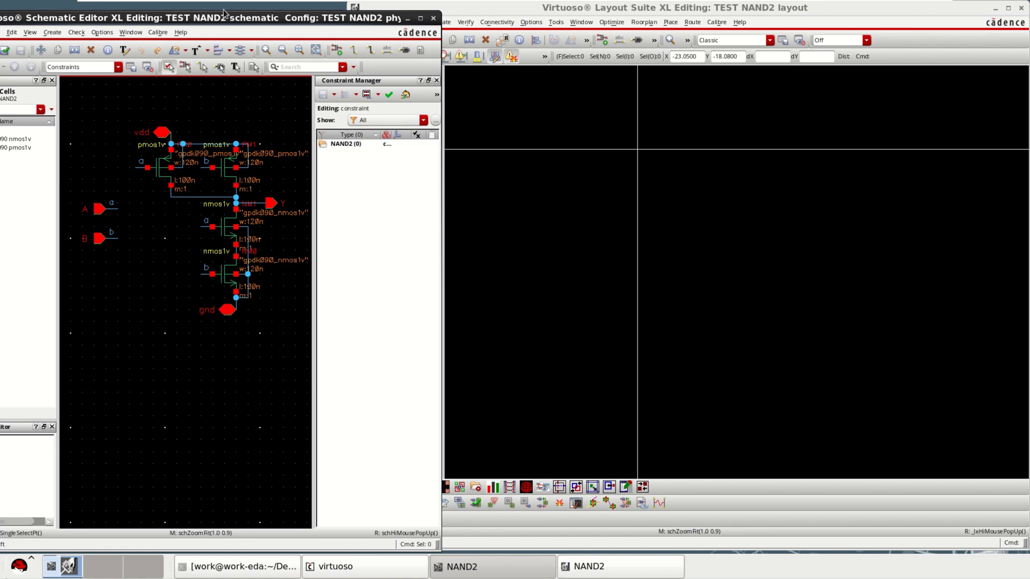
left_click_drag(220, 15, 219, 5)
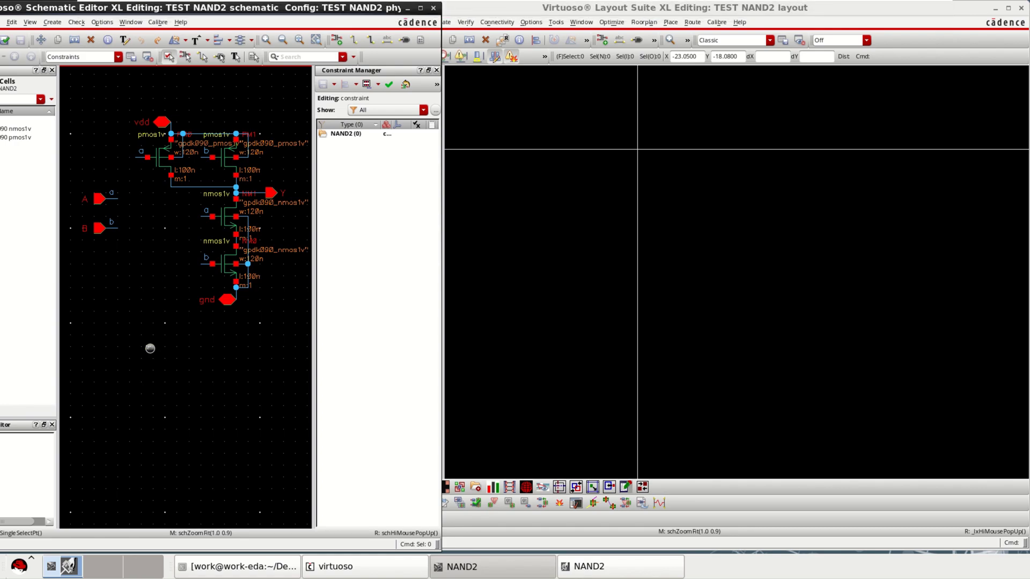
key("f")
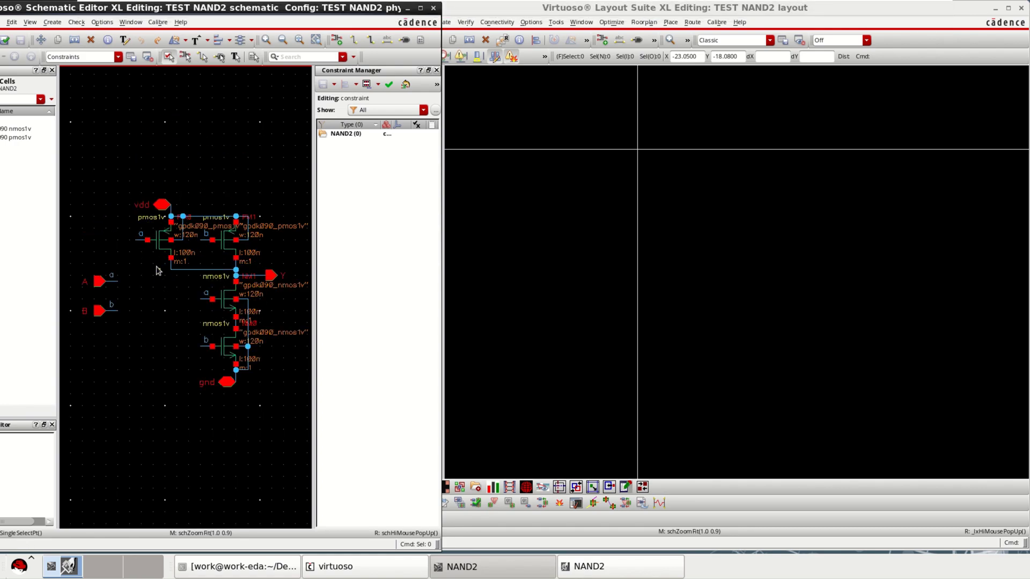
Close the Constraint Manager and narrow the Navigator so the whole NAND2 schematic fits the canvas
left_click_drag(58, 133, 100, 165)
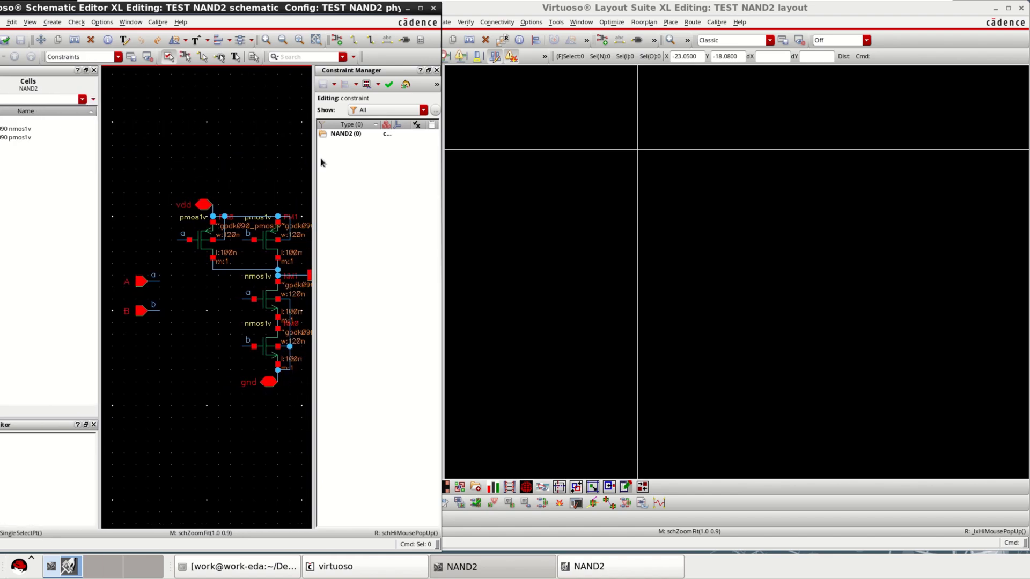
left_click(436, 71)
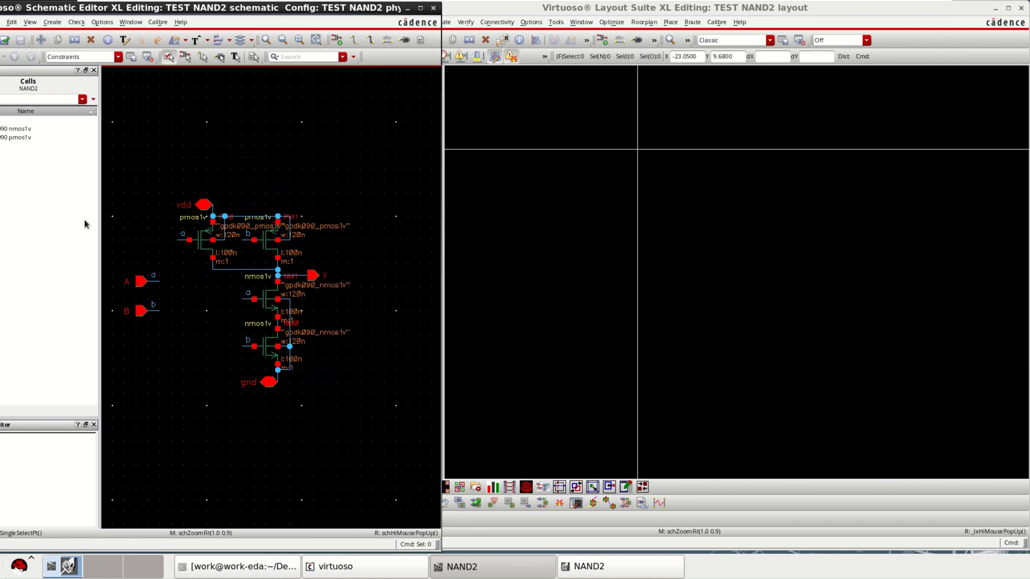
left_click_drag(100, 227, 182, 246)
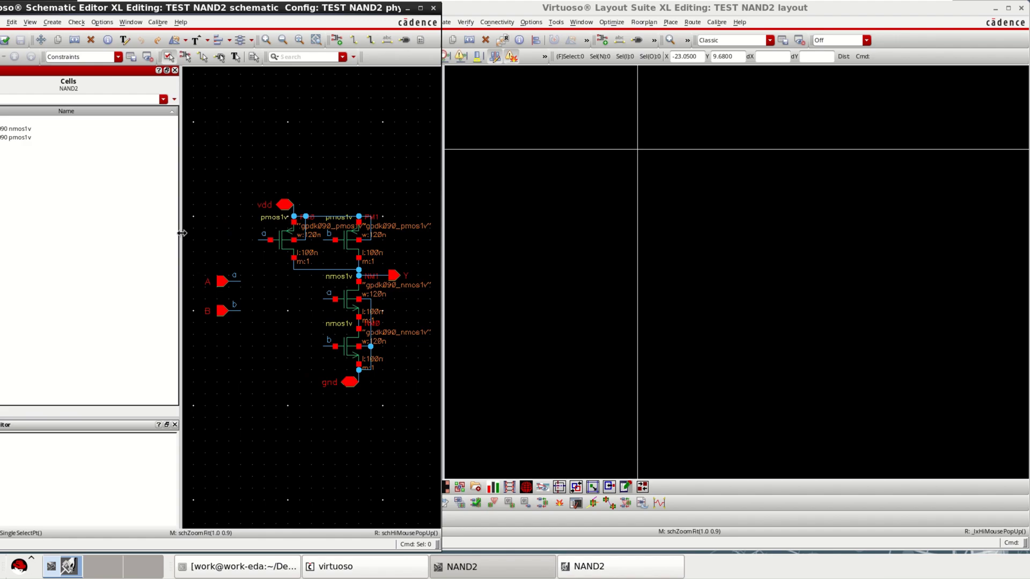
left_click_drag(182, 232, 69, 210)
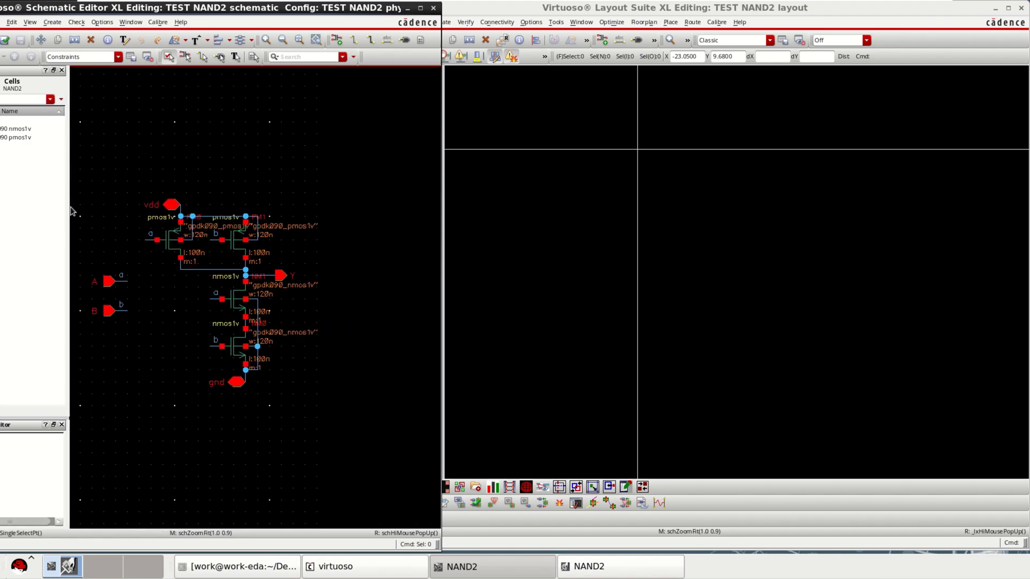
key("f")
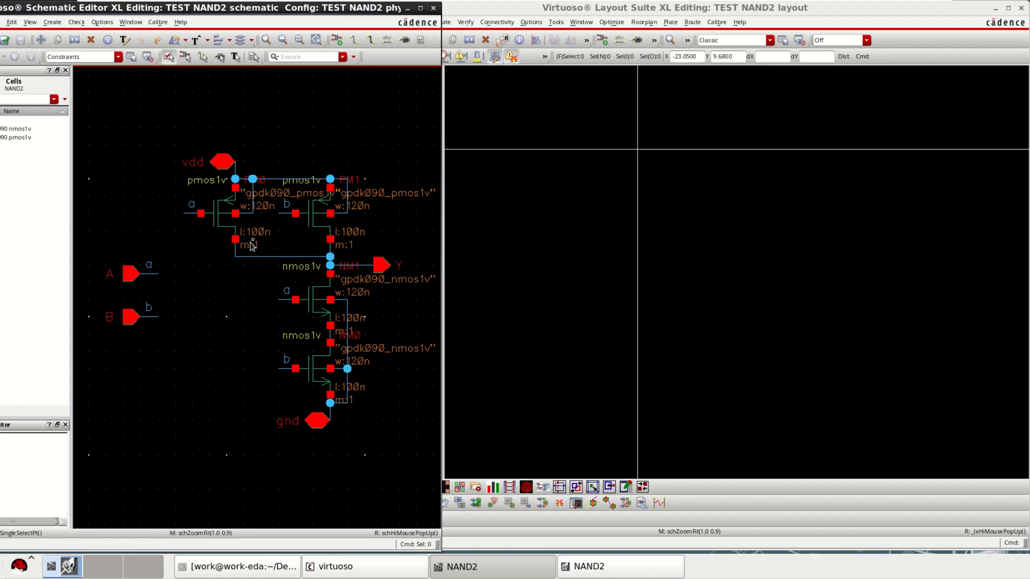
Select all four NMOS and PMOS transistors and generate their symbolic placement, keeping further undefined-packet dialogs enabled
left_click(222, 223)
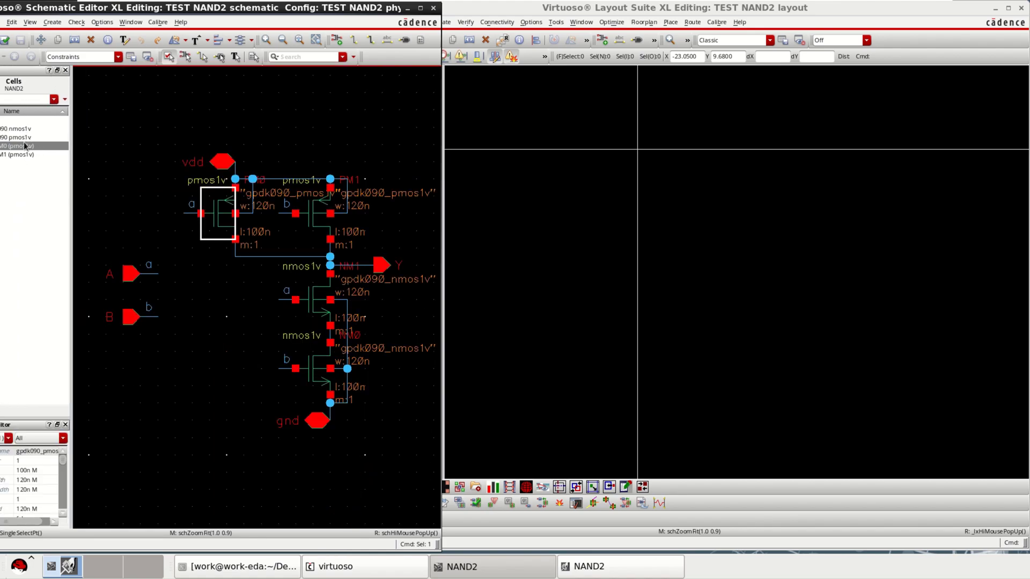
left_click(312, 227)
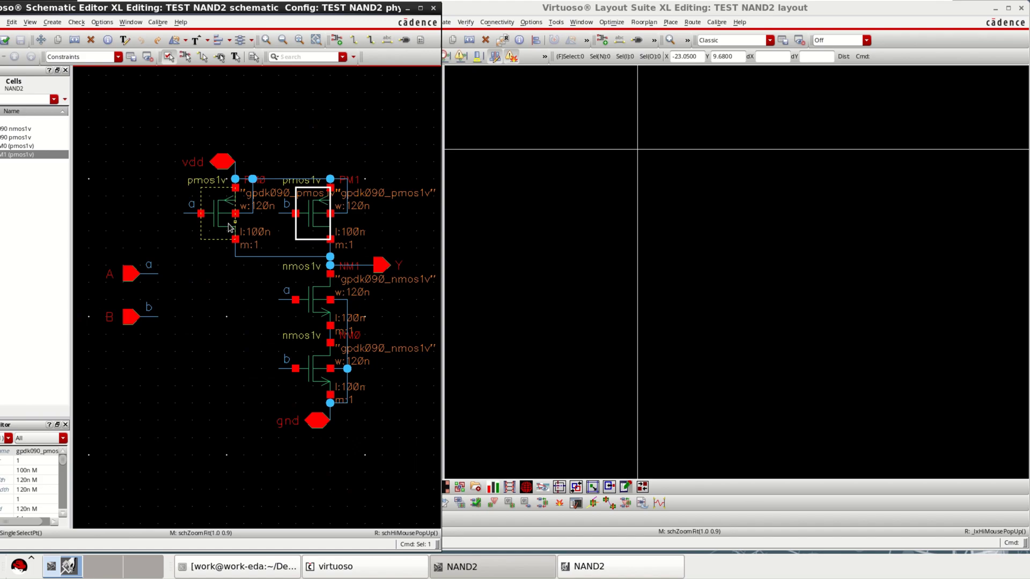
left_click(13, 132, "shift")
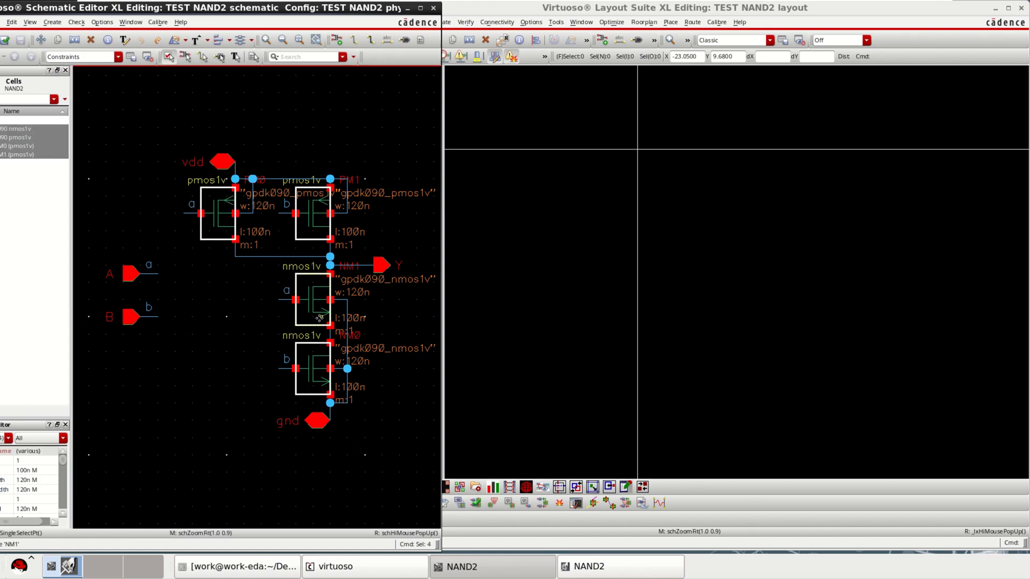
right_click(23, 136)
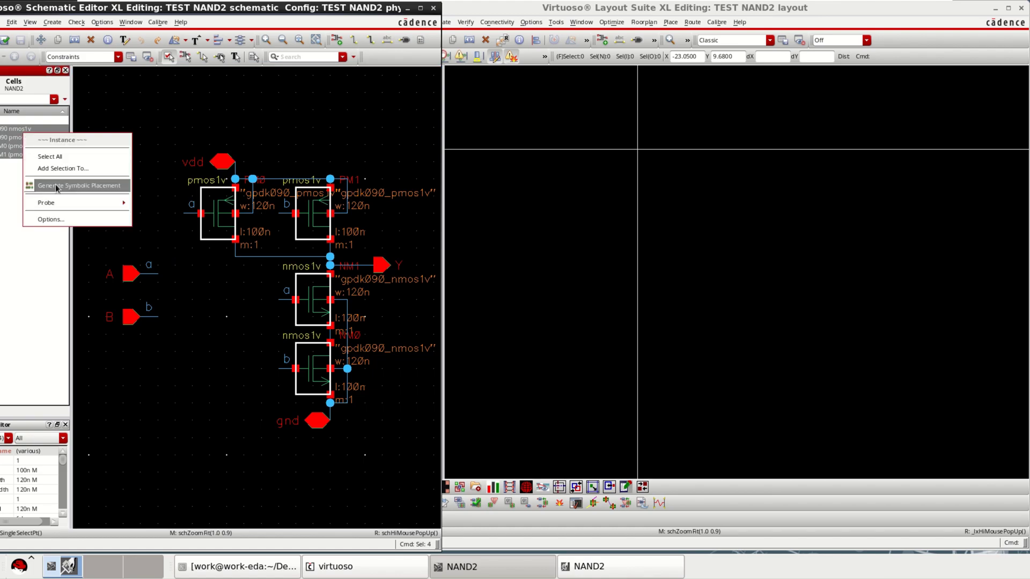
left_click(123, 188)
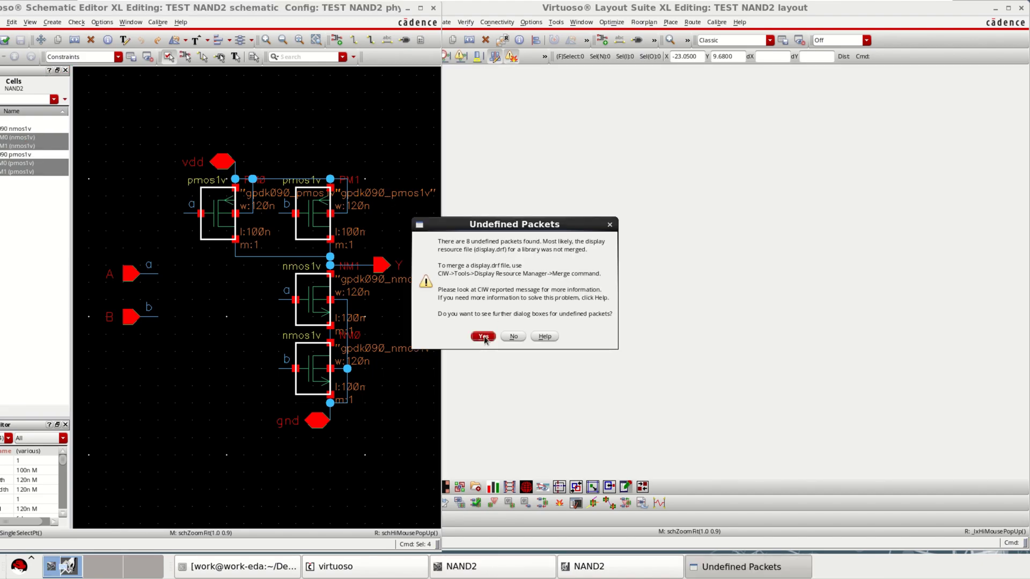
left_click(483, 337)
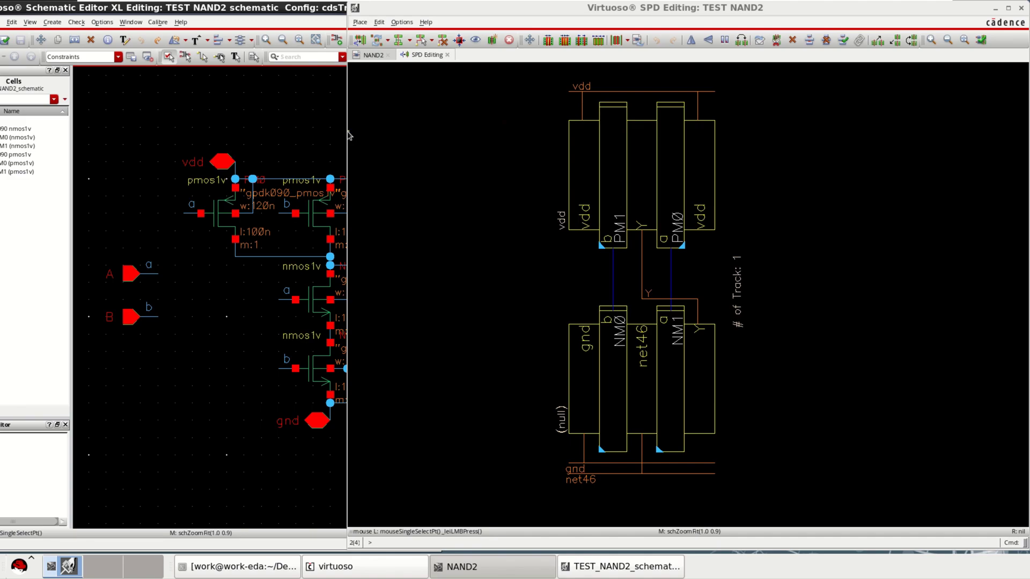
Shift the SPD Editing window clear of the schematic and cross-probe PM0, PM1, NM1 and NM0 against the symbolic placement
left_click(365, 135)
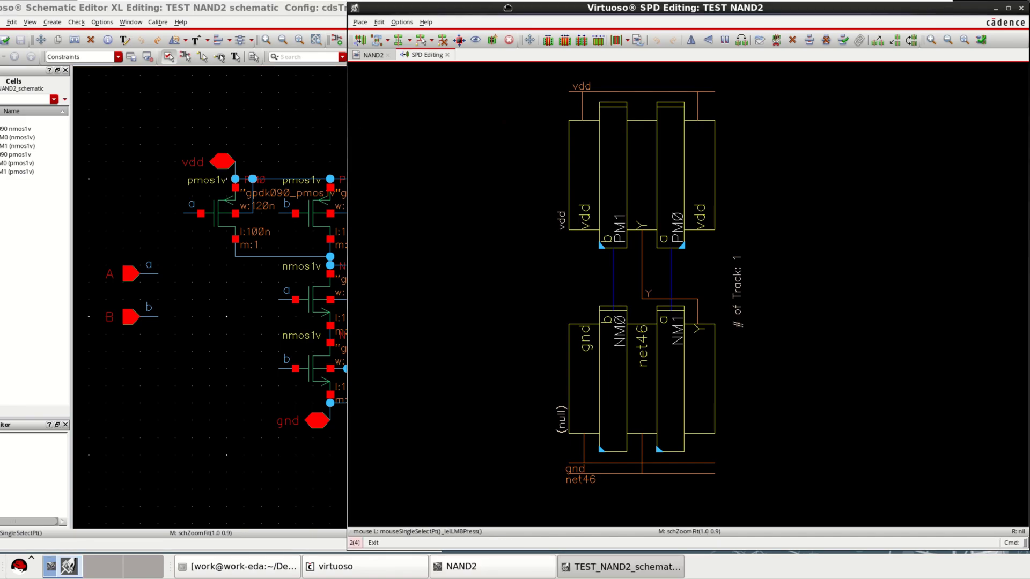
left_click_drag(507, 8, 557, 7)
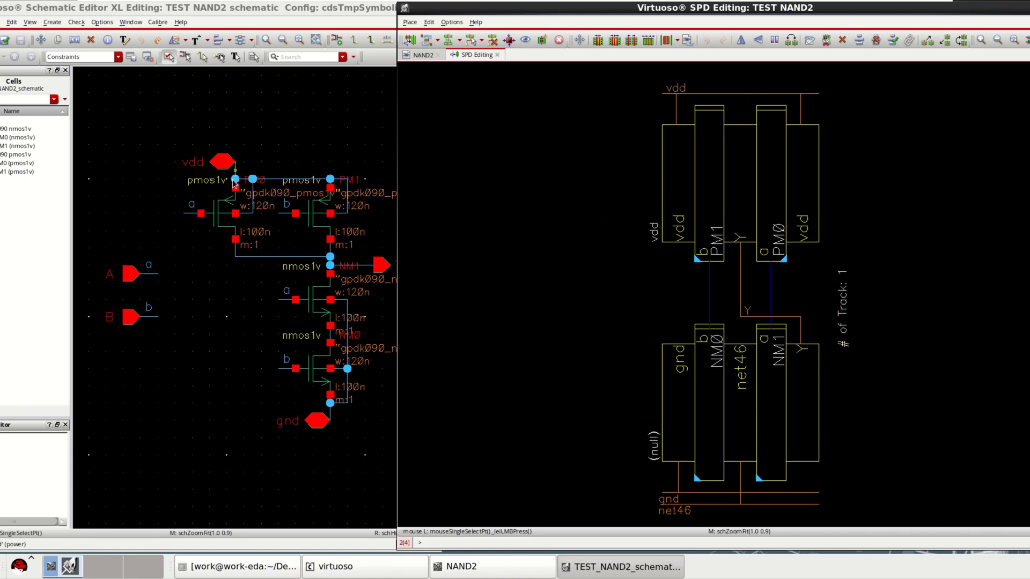
left_click(227, 215)
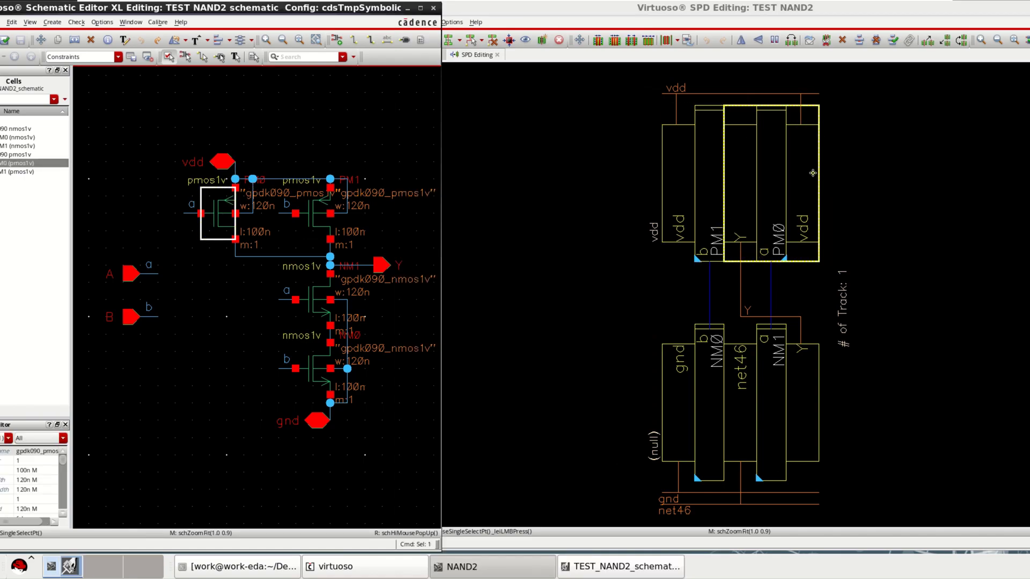
left_click(314, 209)
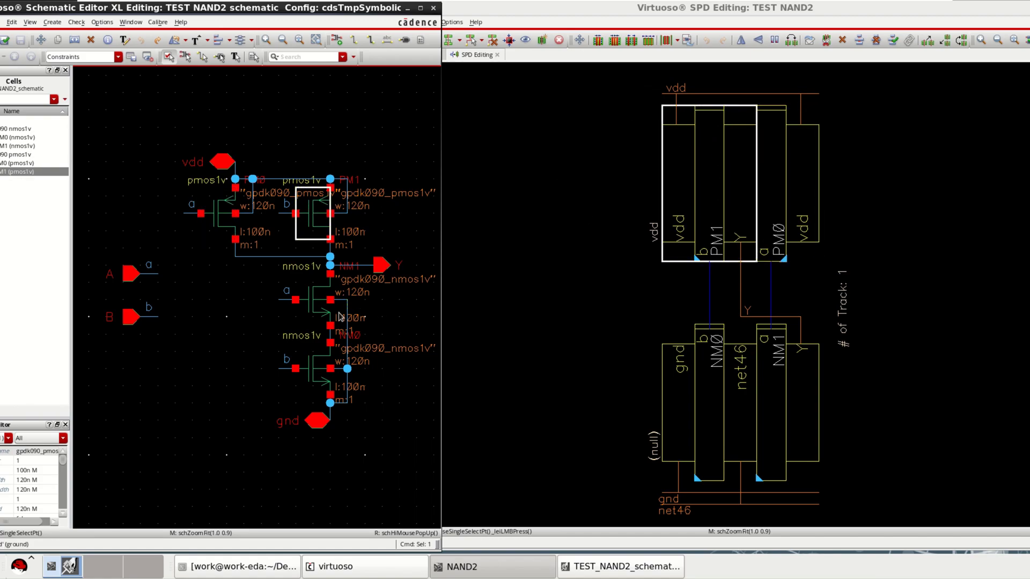
left_click(313, 304)
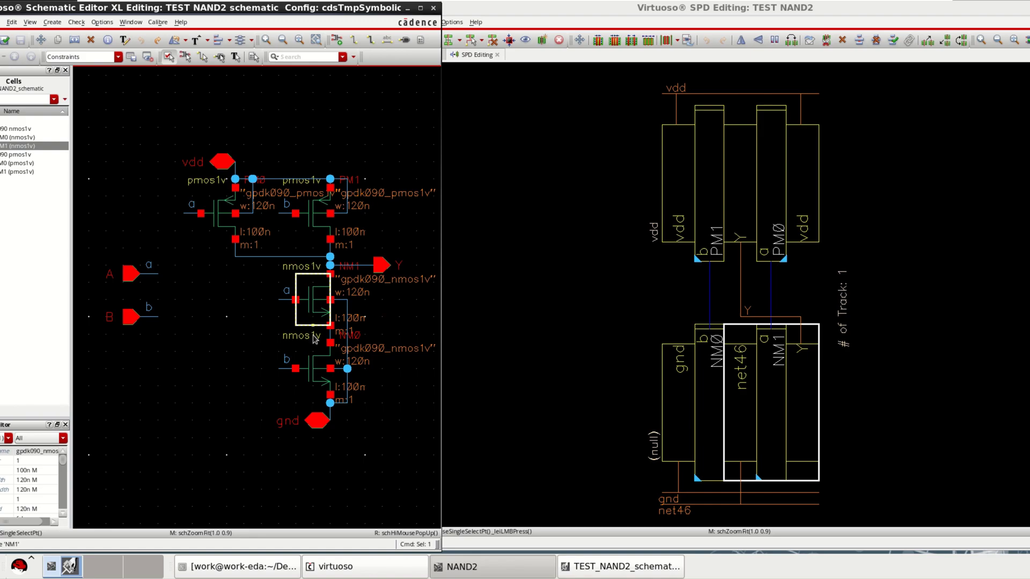
left_click(312, 371)
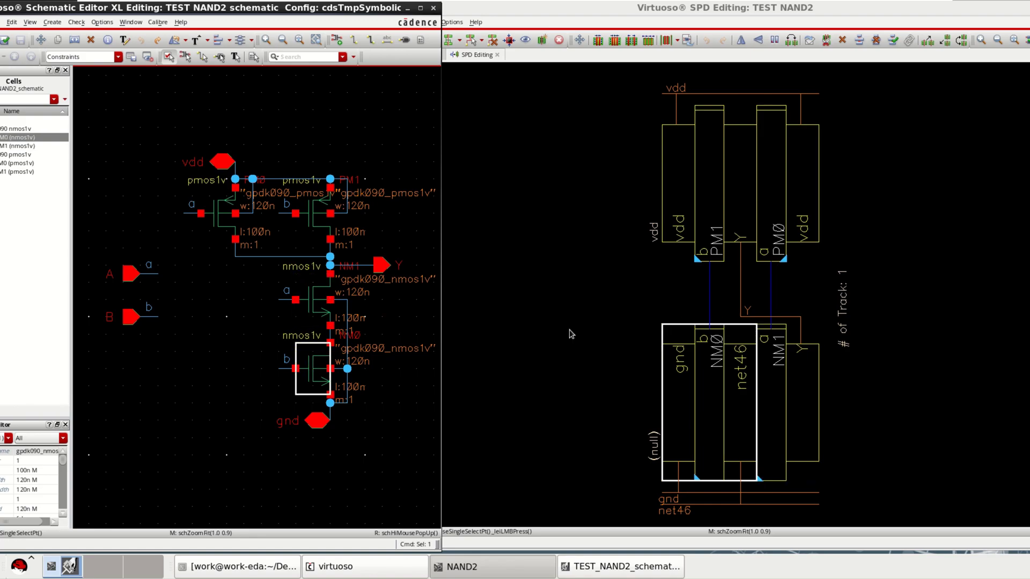
left_click(907, 358)
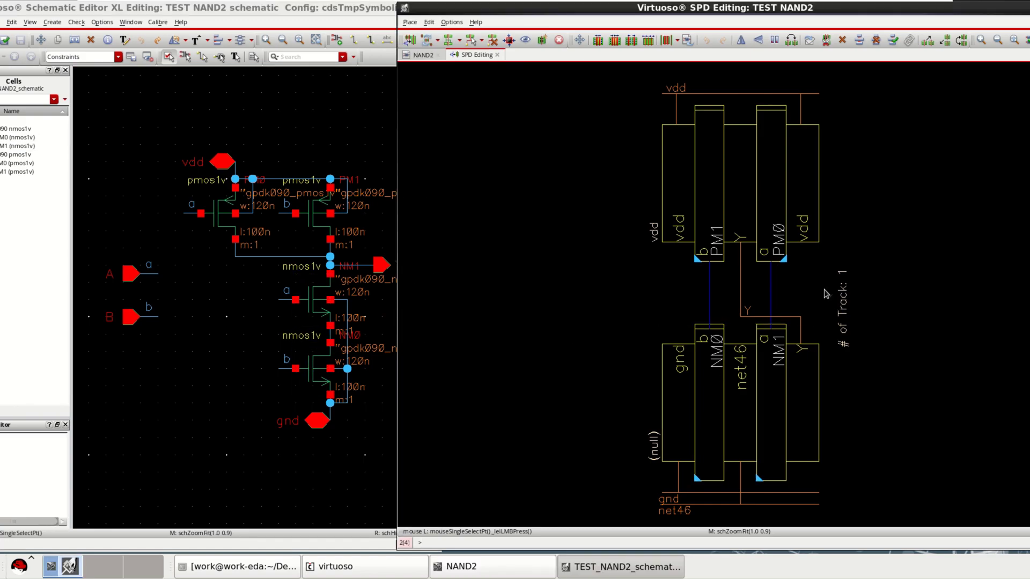
Set the symbolic placement to show both gate and active flight lines
left_click(460, 43)
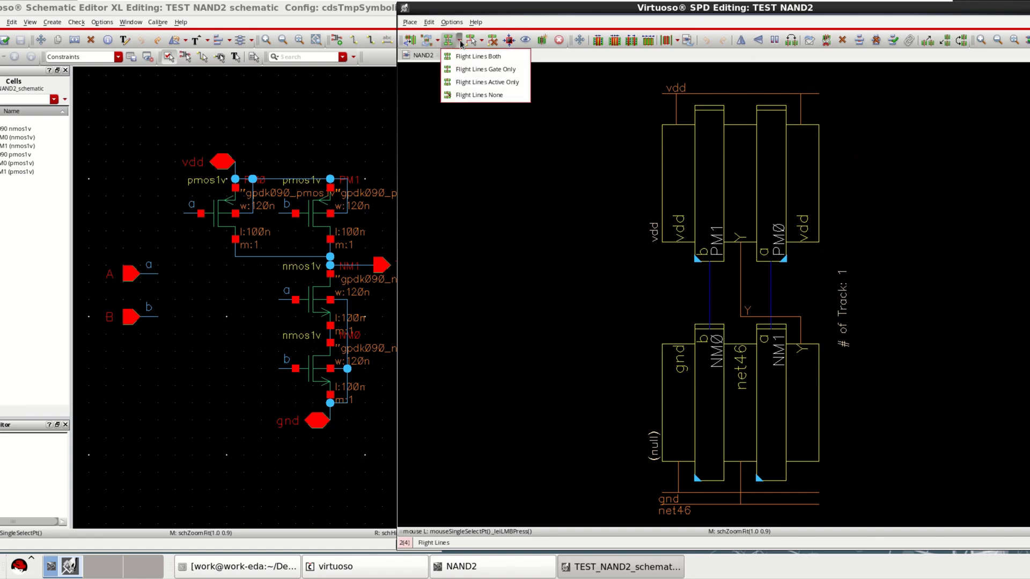
left_click(513, 59)
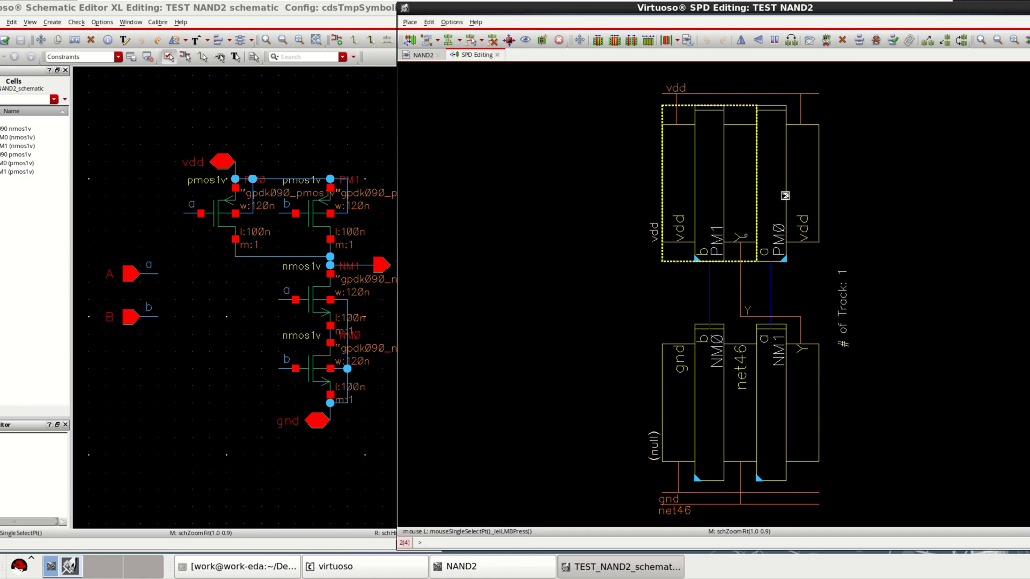
Compare the gate-only and active-only flight lines in the symbolic placement, and restore the display of both
left_click(460, 41)
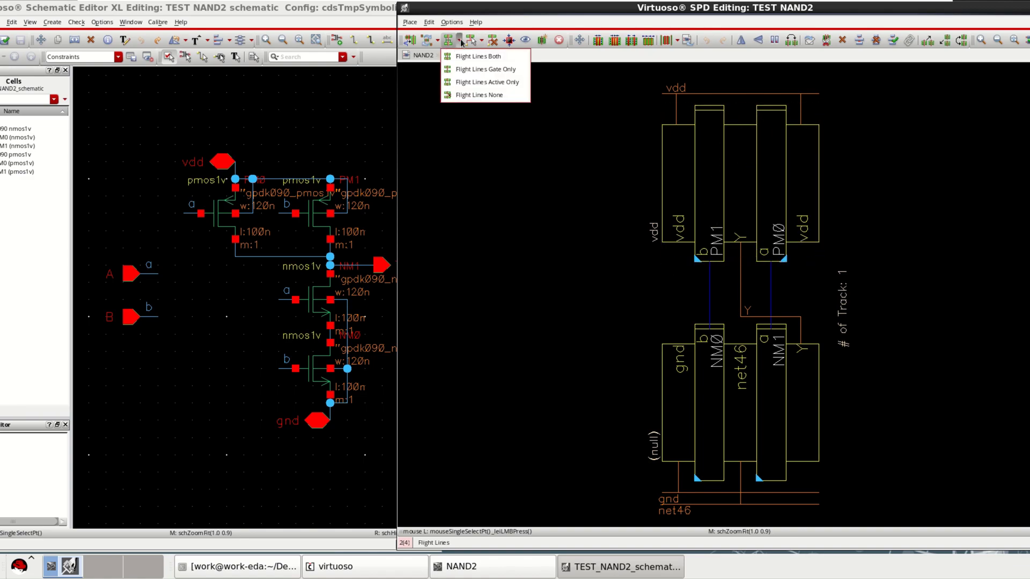
left_click(515, 69)
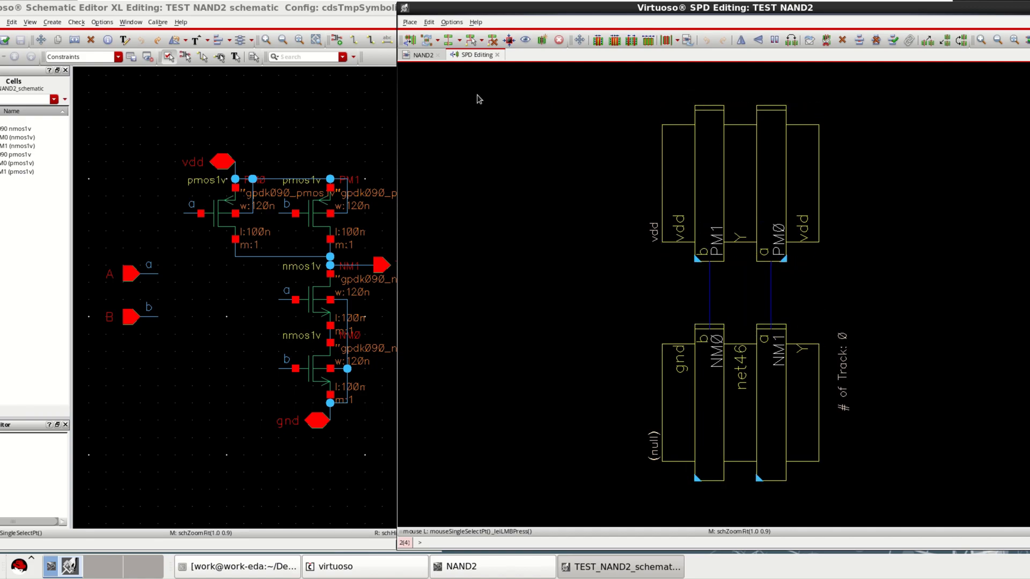
left_click(460, 42)
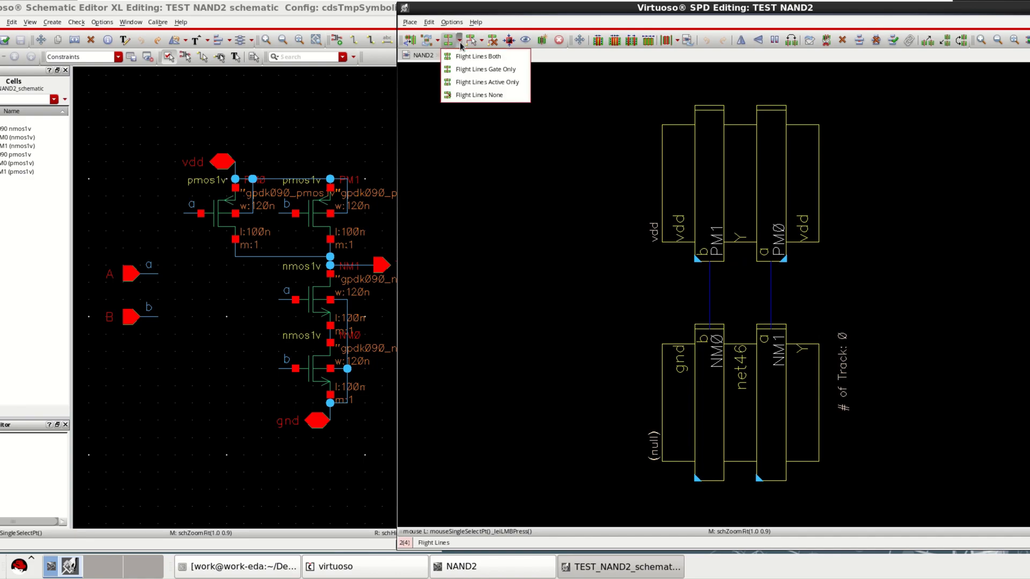
left_click(512, 83)
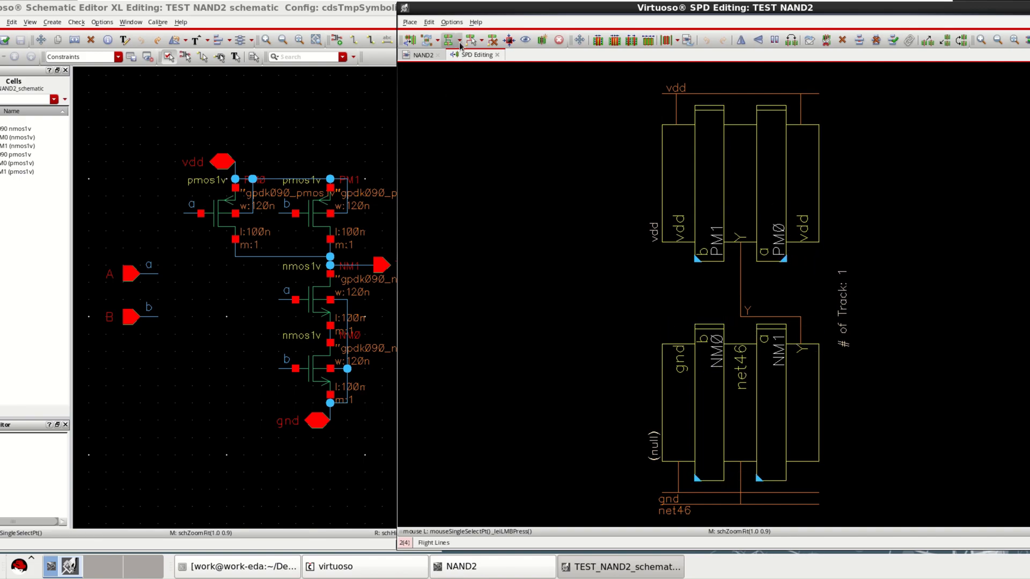
left_click(459, 40)
left_click(497, 60)
Probe the b, vdd and gnd nets in the symbolic placement against the schematic, and clear the probes
left_click(478, 42)
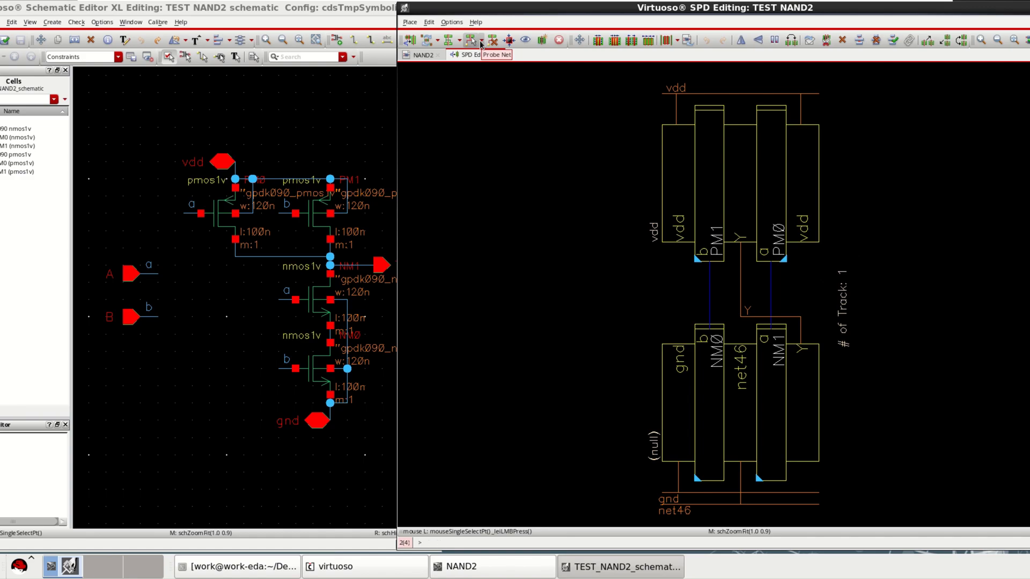
left_click(481, 42)
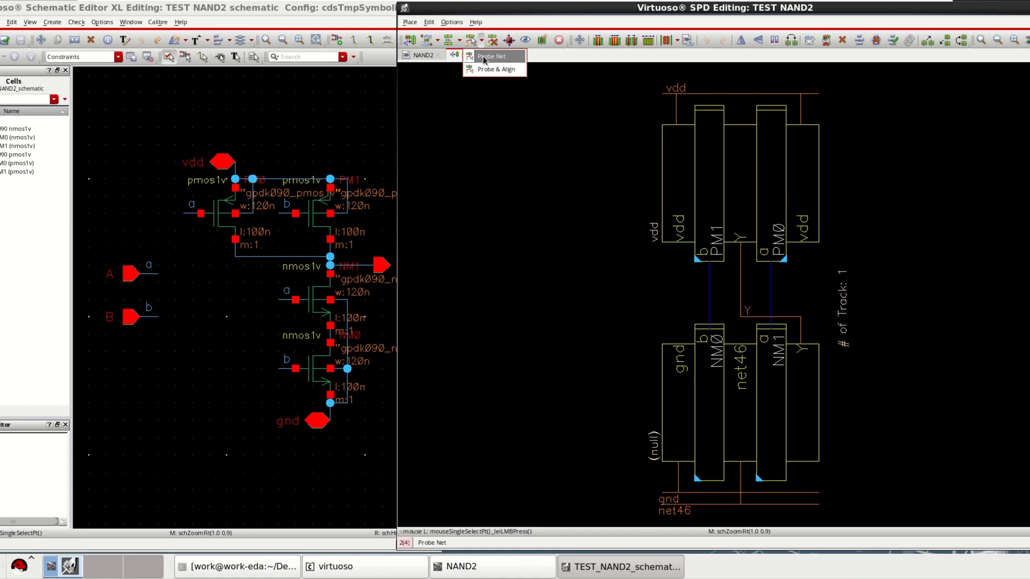
left_click(483, 55)
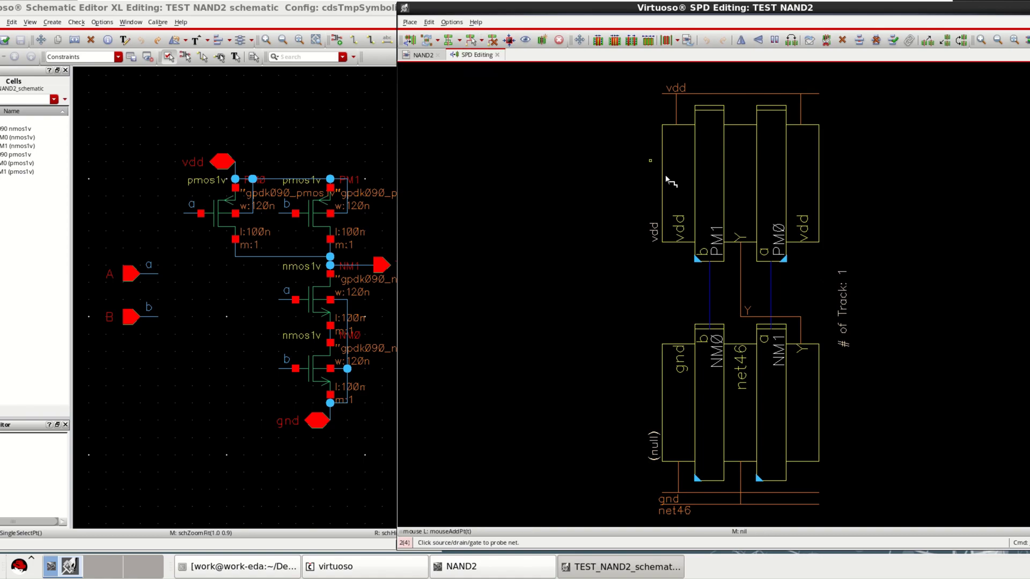
left_click(713, 163)
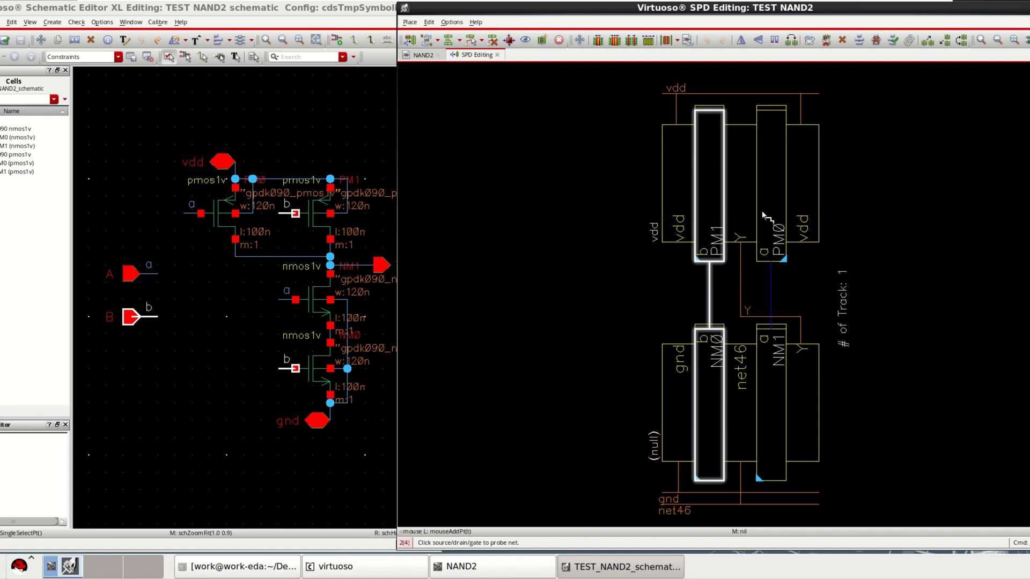
left_click(811, 175)
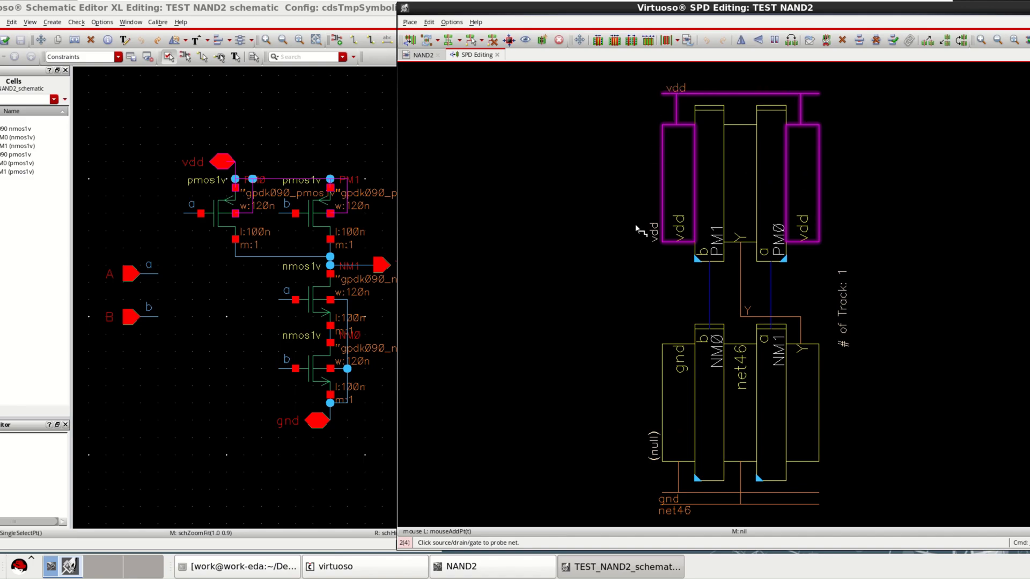
left_click(684, 387)
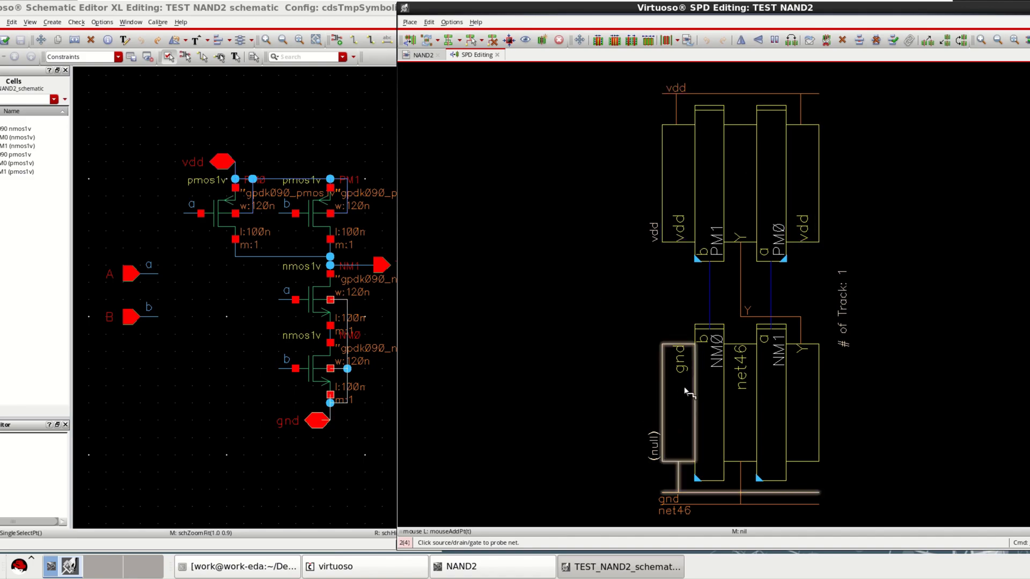
left_click(492, 41)
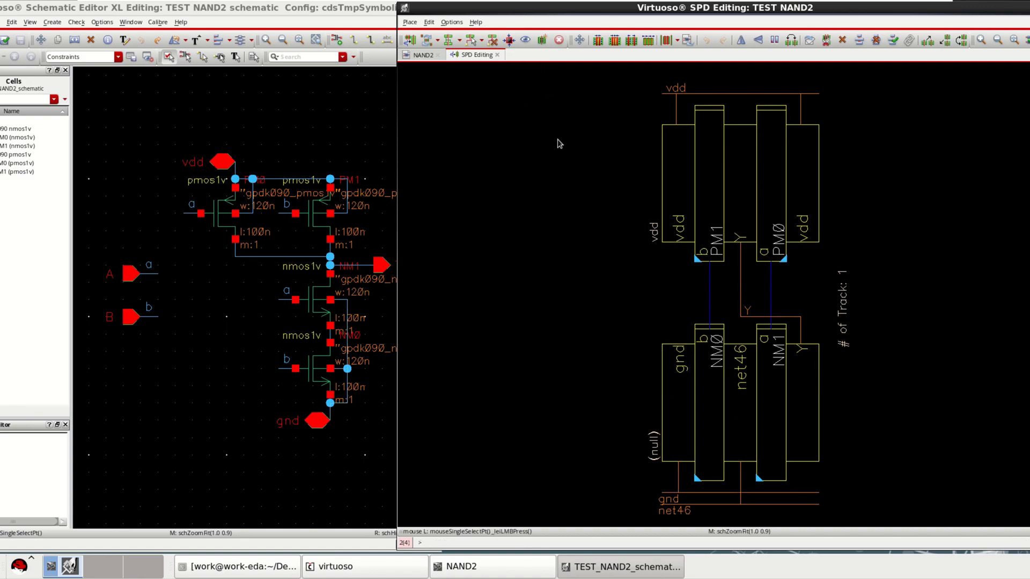
Move PM0 away from PM1 in the PMOS row so that their shared Y diffusion is split
left_click(598, 43)
key("m")
left_click(789, 185)
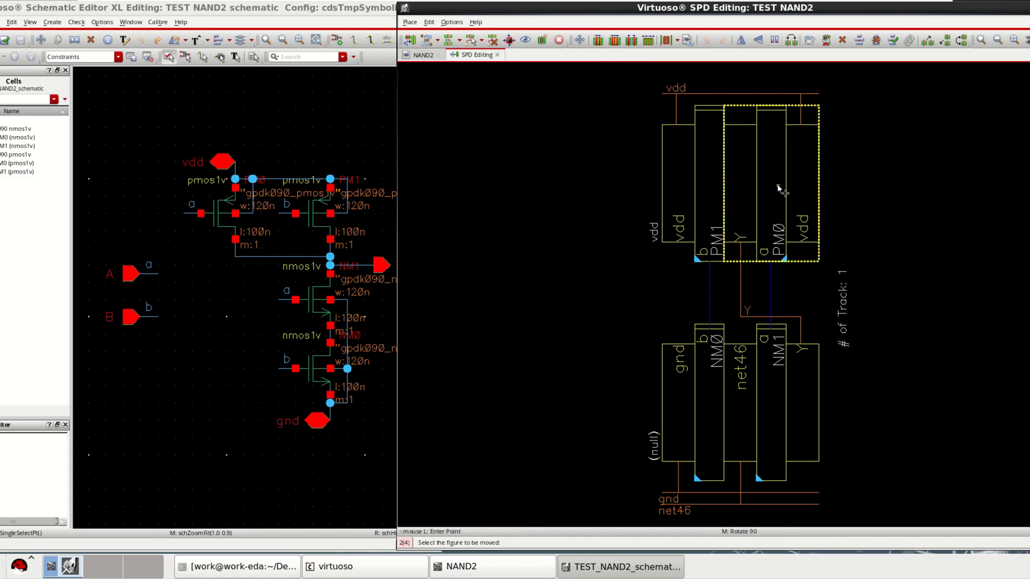
left_click(921, 191)
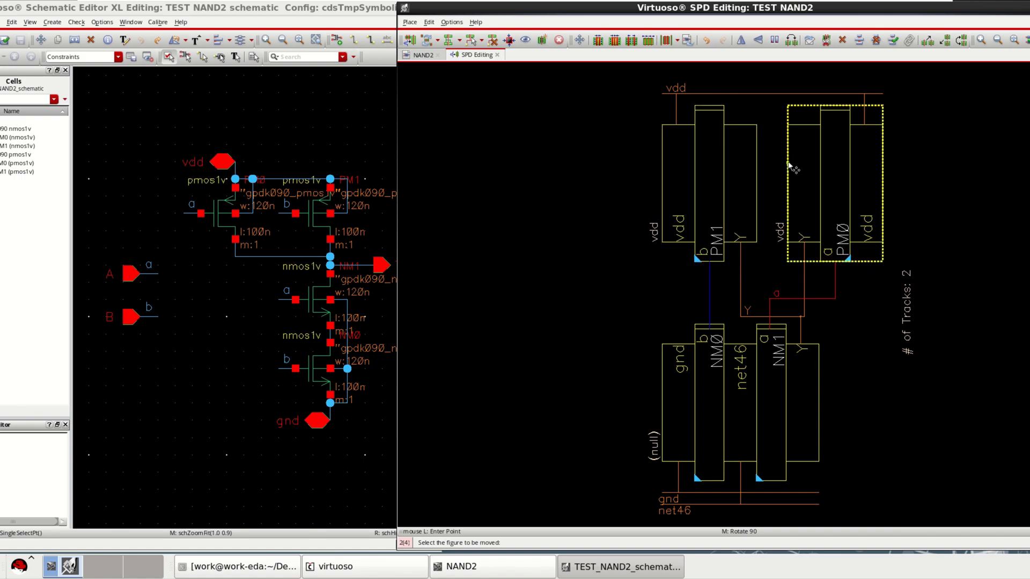
Abut PM1 and PM0 at their Y source/drain diffusions and leave the Abut command
left_click(600, 42)
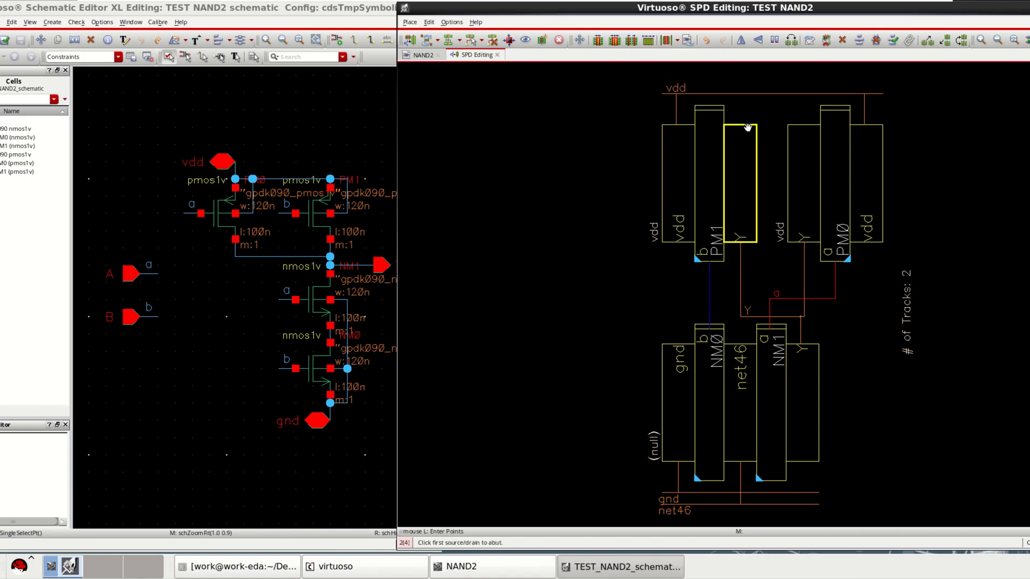
left_click(743, 186)
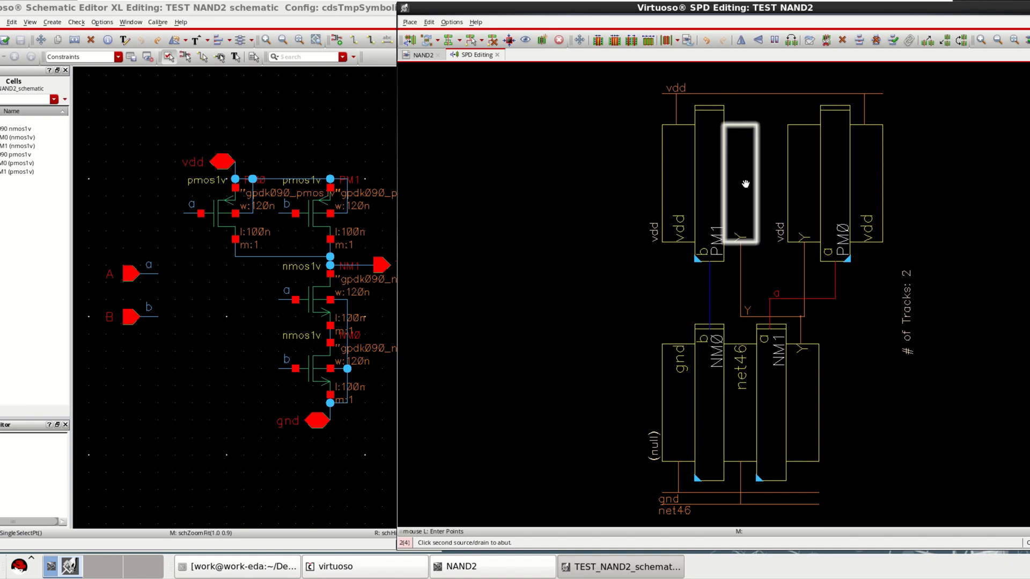
left_click(803, 165)
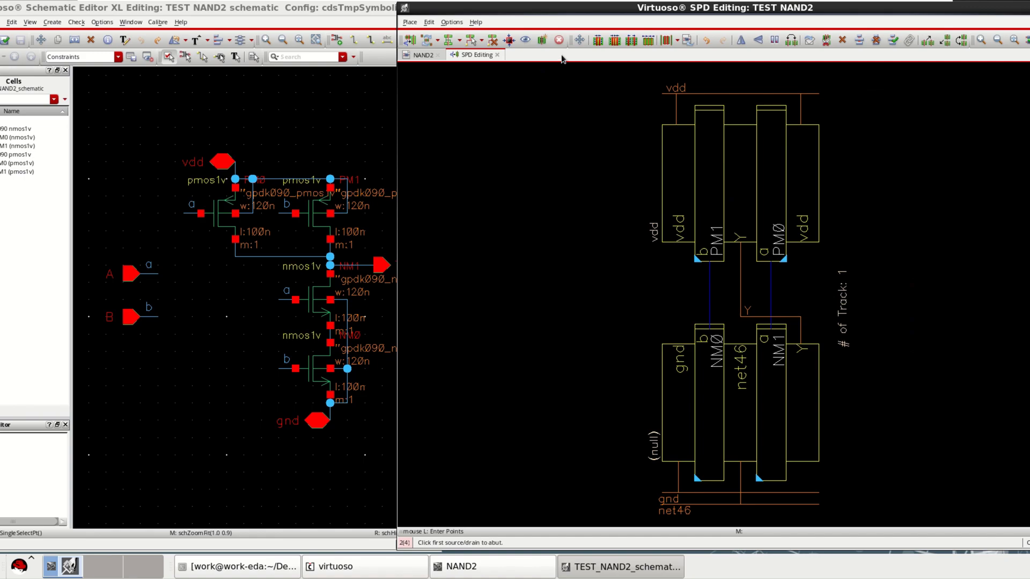
key("Escape")
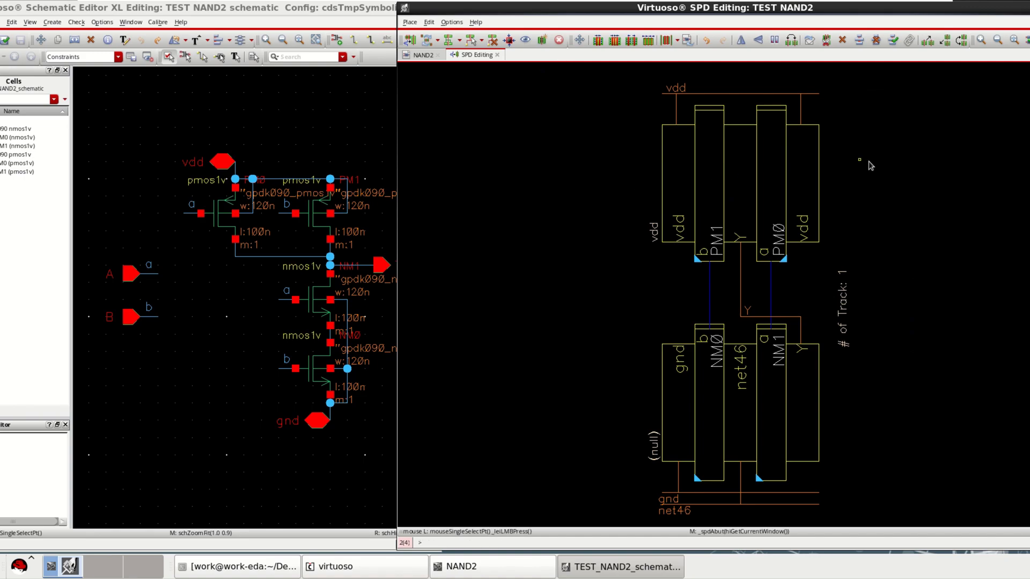
Move PM0 away from PM1 and NM1 away from NM0 to separate both transistor rows
left_click(579, 40)
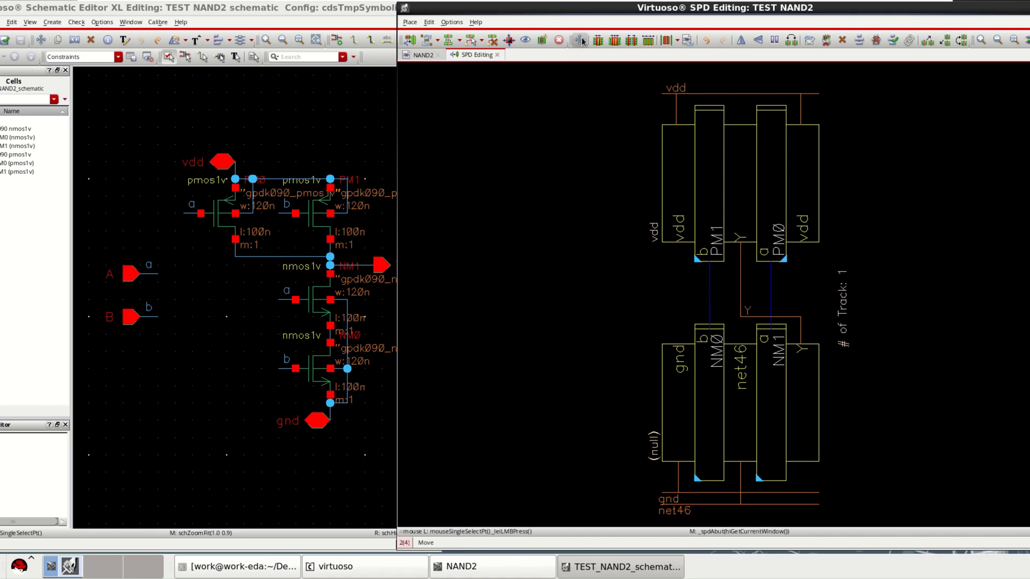
left_click(792, 168)
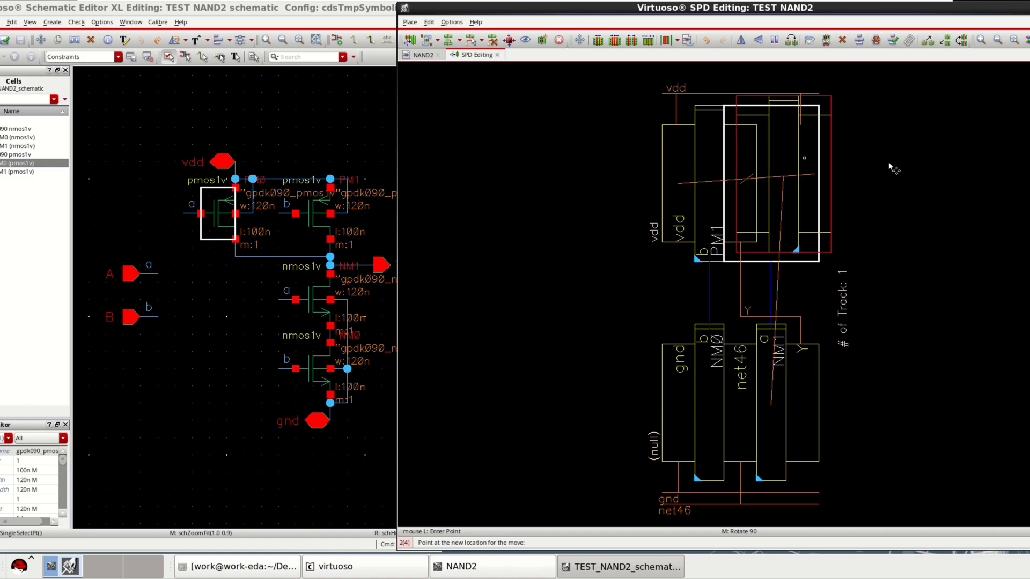
left_click(895, 180)
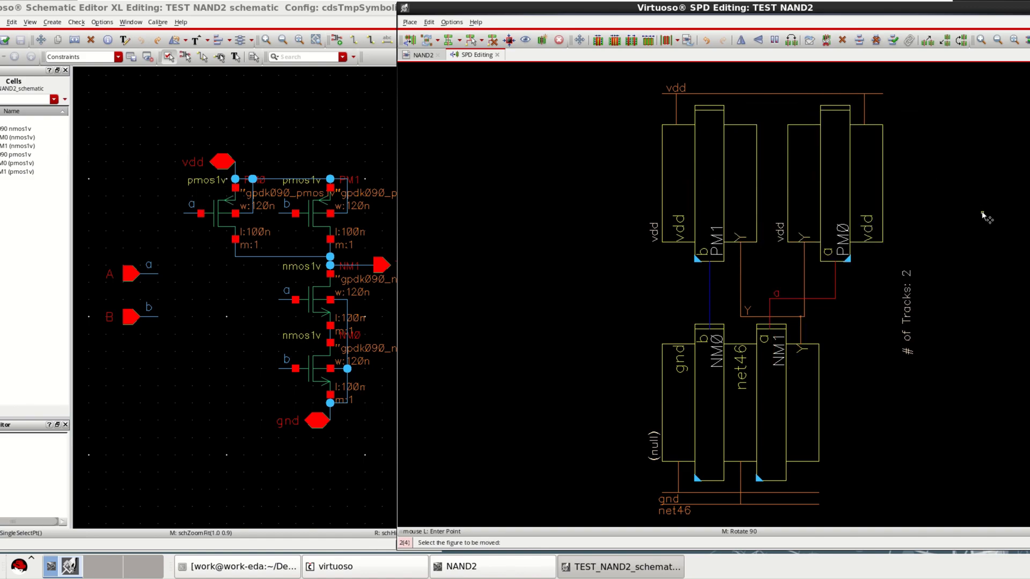
left_click(795, 413)
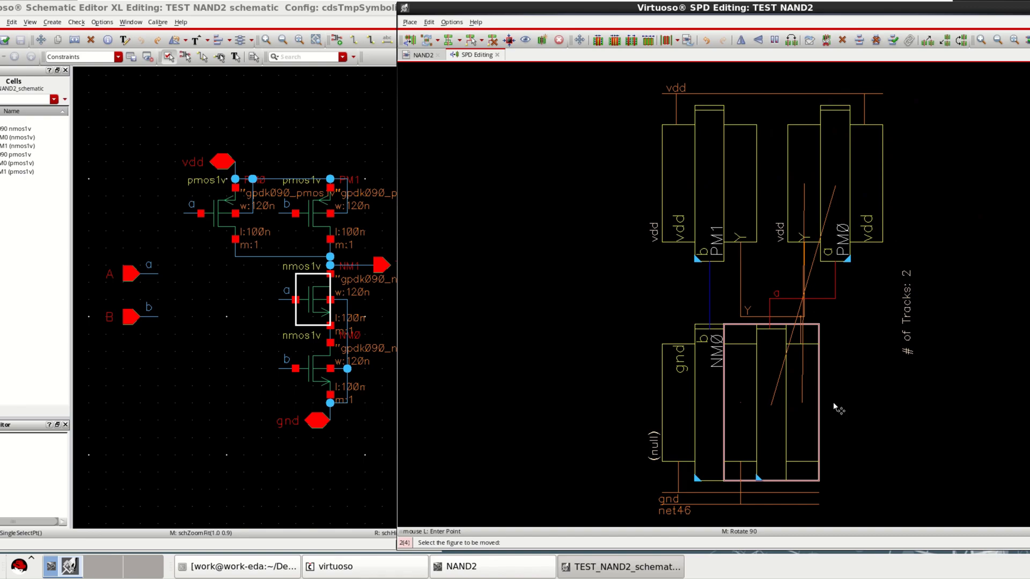
left_click(882, 400)
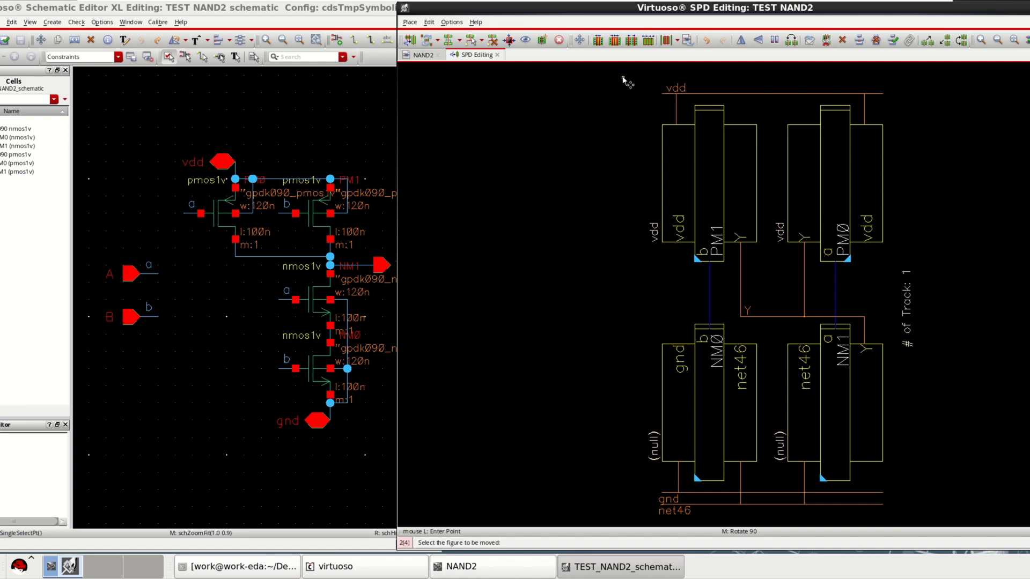
key("Escape")
Select all four transistors in the symbolic placement, apply Abut All, and clear the selection
left_click_drag(677, 119, 1005, 517)
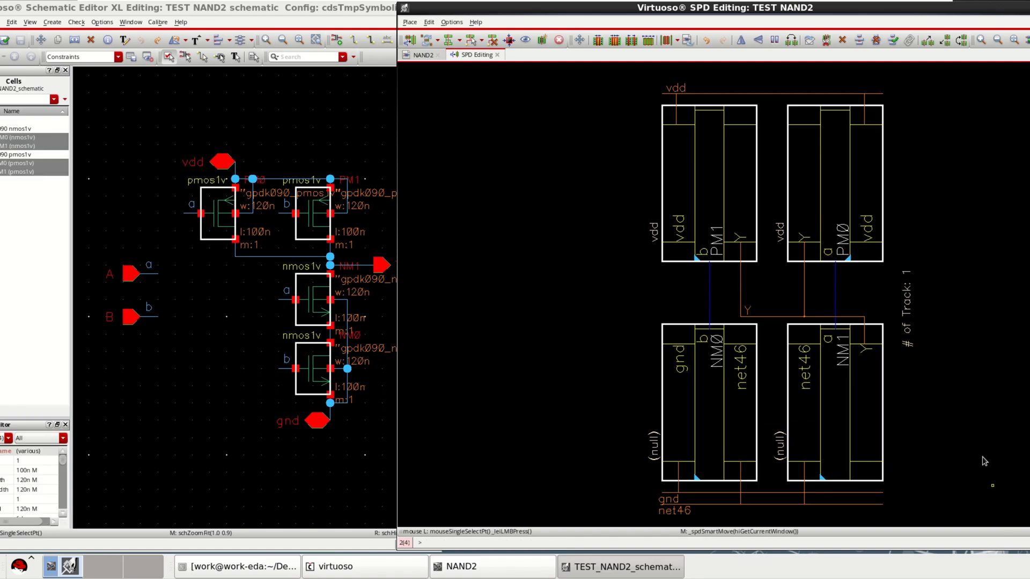
left_click(616, 42)
left_click(616, 42)
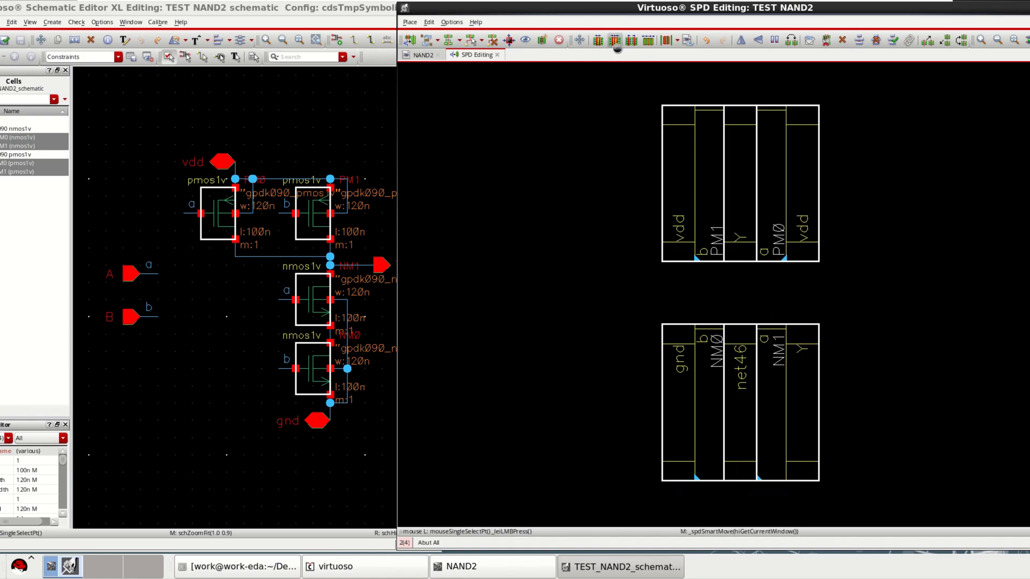
left_click(933, 158)
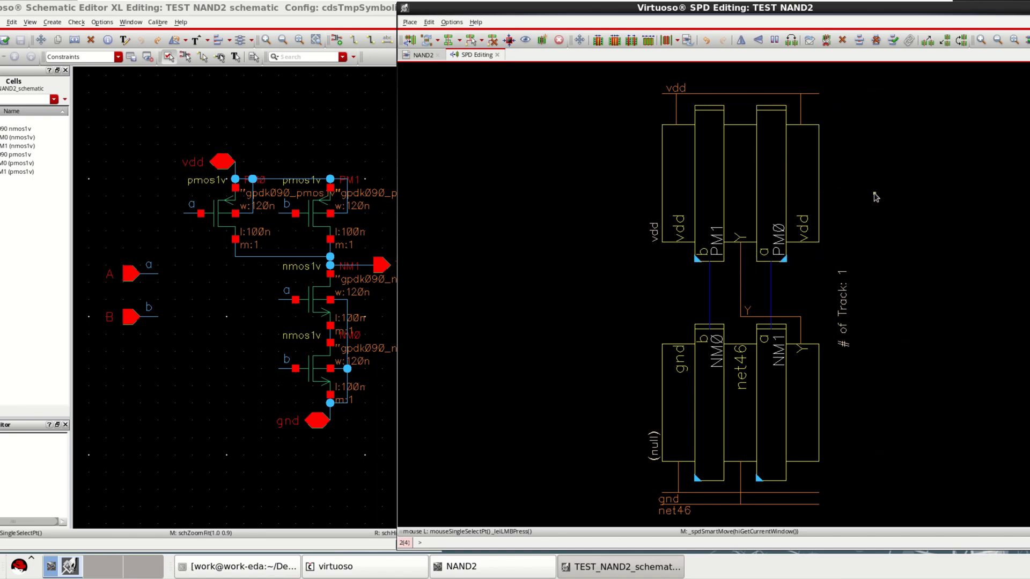
Unabut PM1 and PM0 at their shared Y diffusion, and NM0 and NM1 at their shared net46 diffusion
left_click(632, 41)
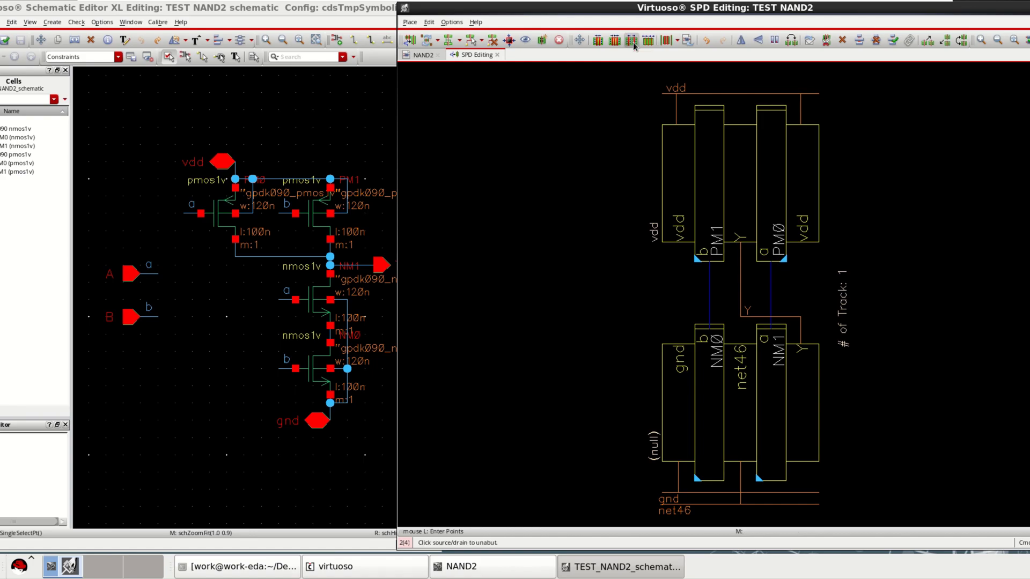
left_click(742, 174)
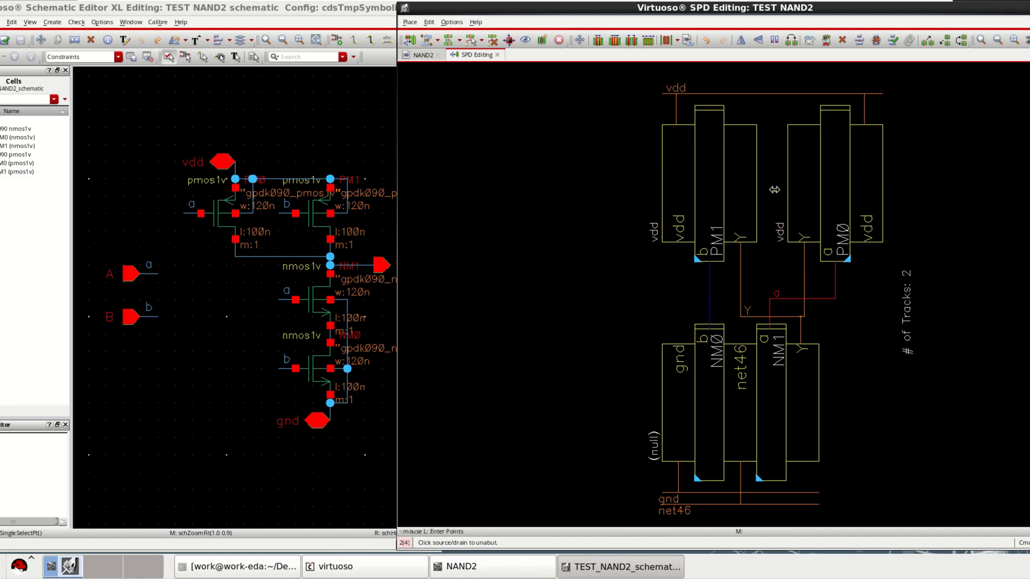
left_click(743, 386)
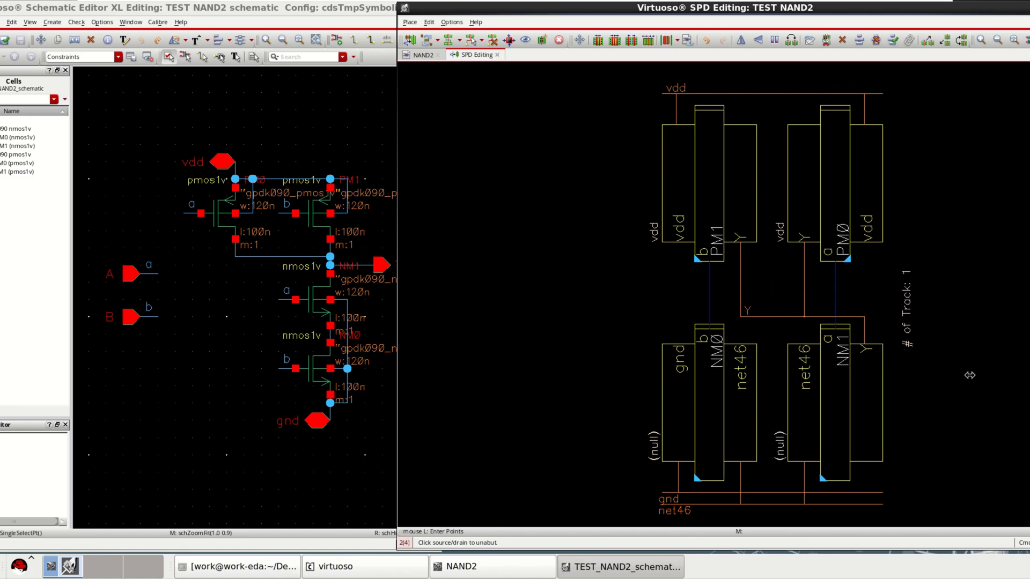
Abut all the transistors again, and separate them with Unabut All
left_click(615, 41)
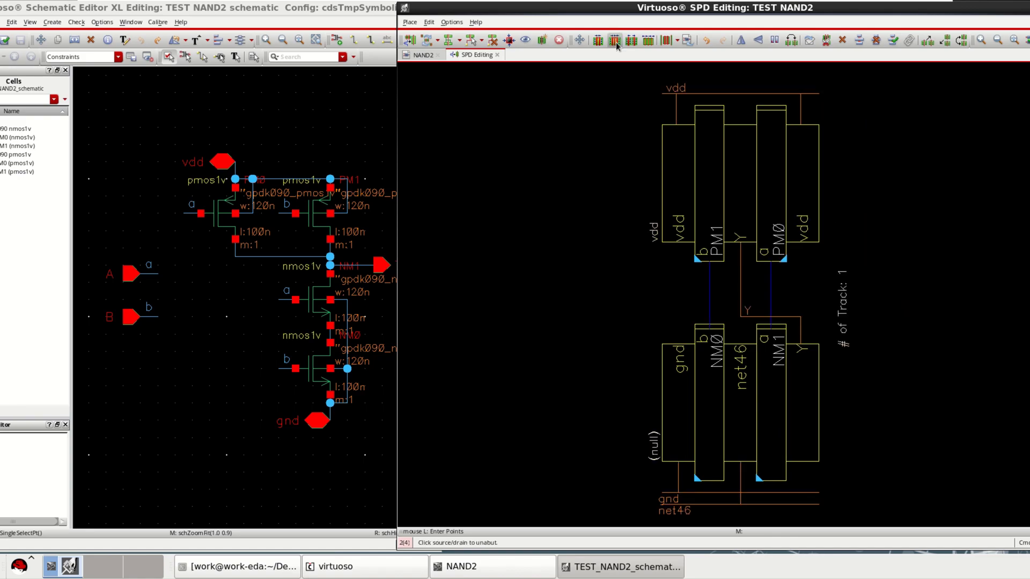
left_click(651, 42)
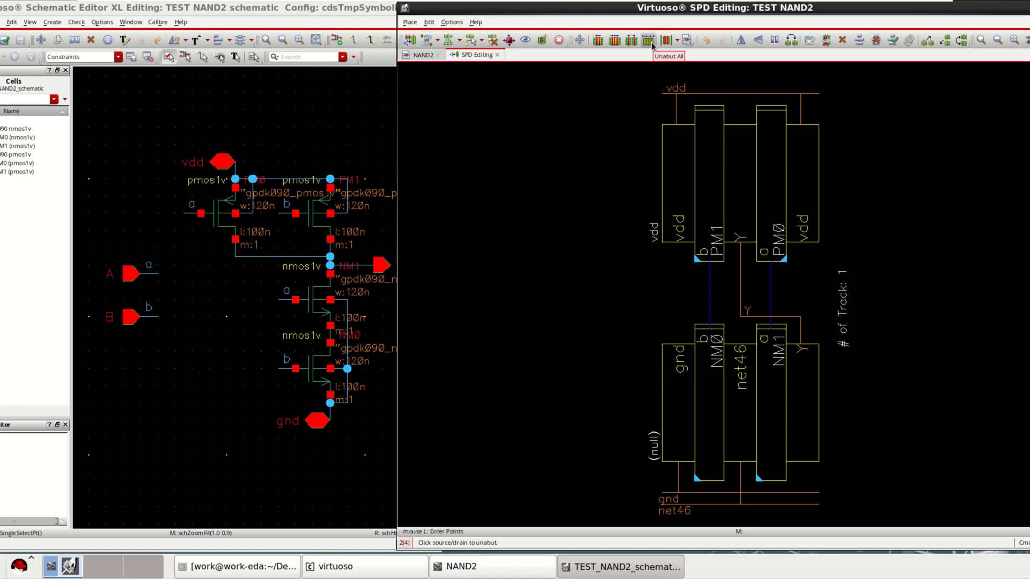
left_click(651, 43)
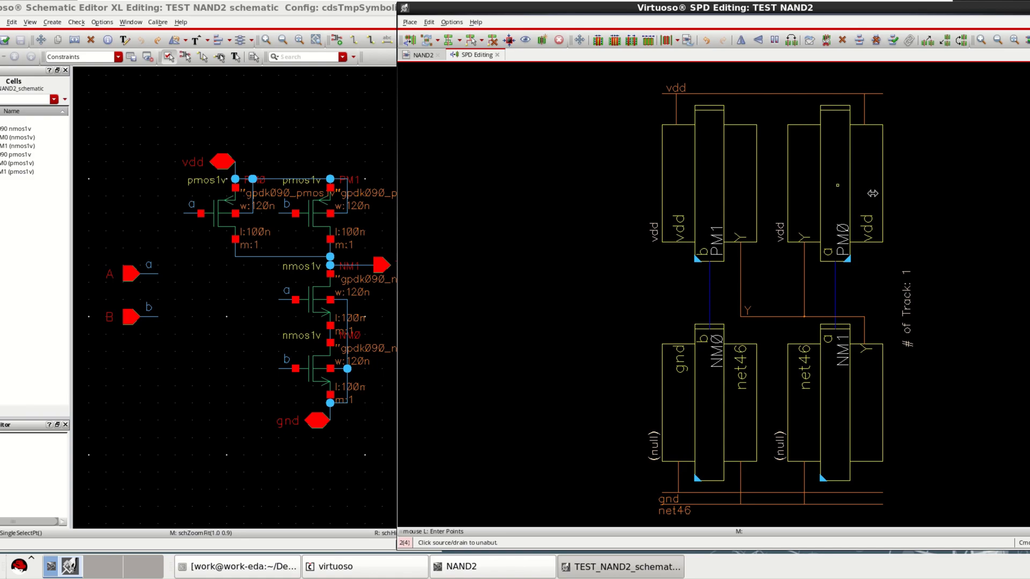
Try adding dummies on both sides without a selected device, and re-abut all the transistors
left_click(677, 42)
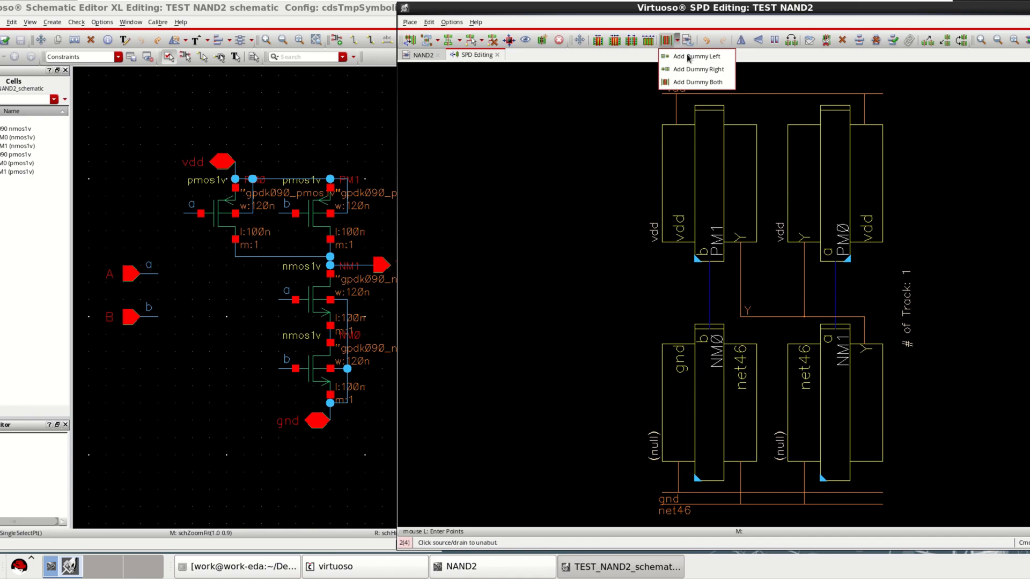
left_click(698, 82)
left_click(616, 41)
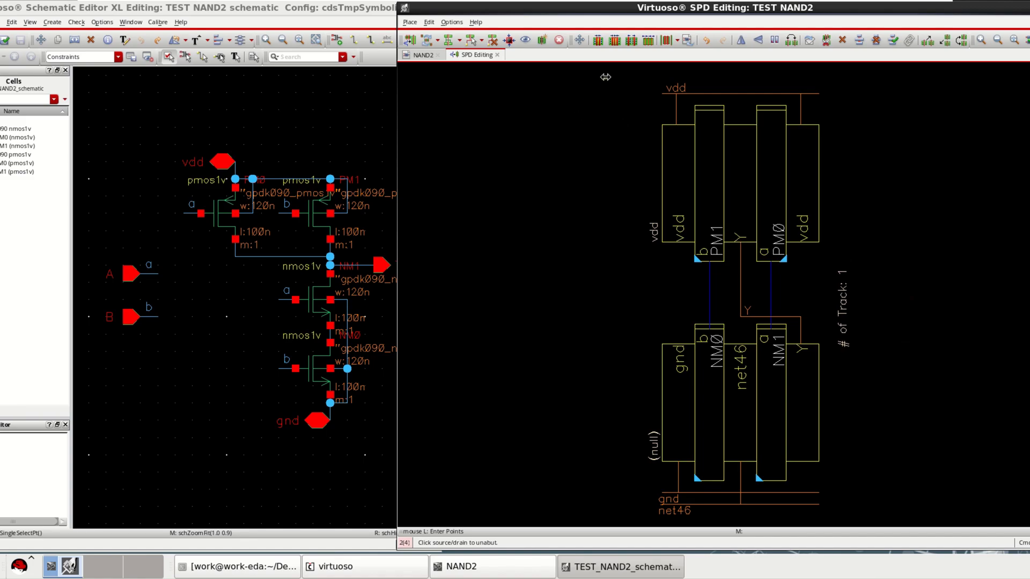
key("Escape")
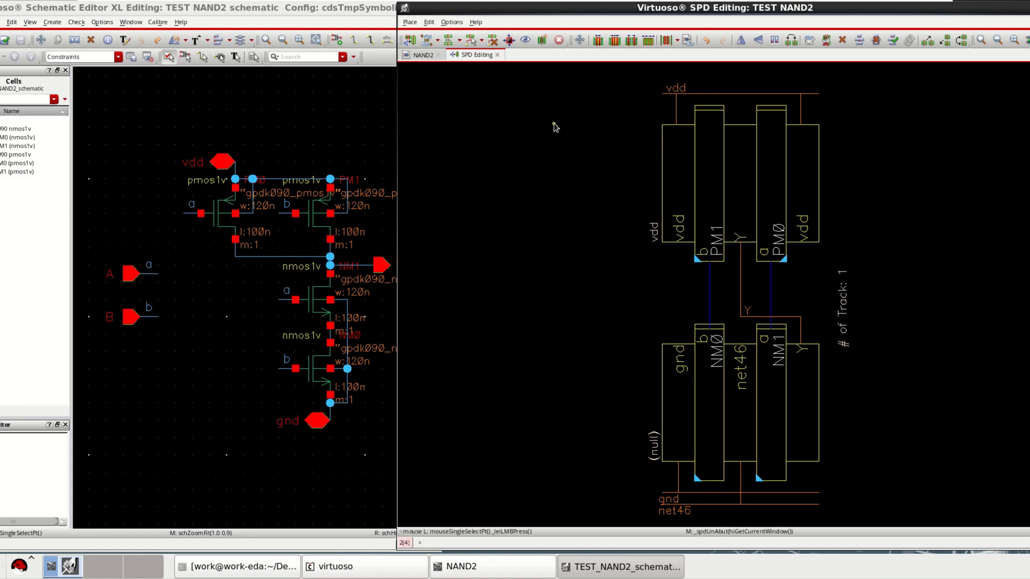
Add a dummy to the left of both PM1 and PM0, on net vdd with the default dummy parameters
left_click_drag(575, 95, 906, 283)
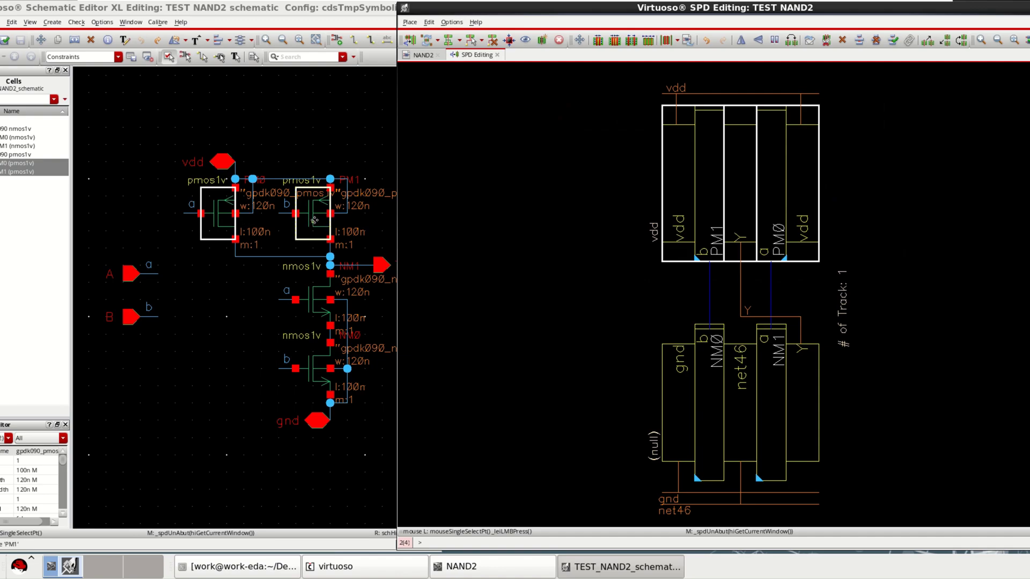
left_click(677, 42)
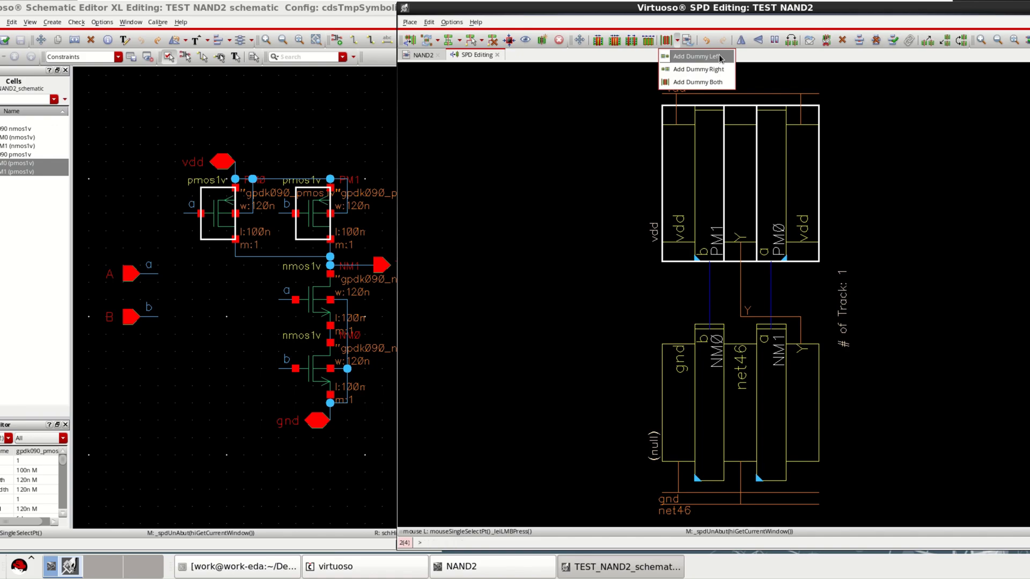
left_click(698, 56)
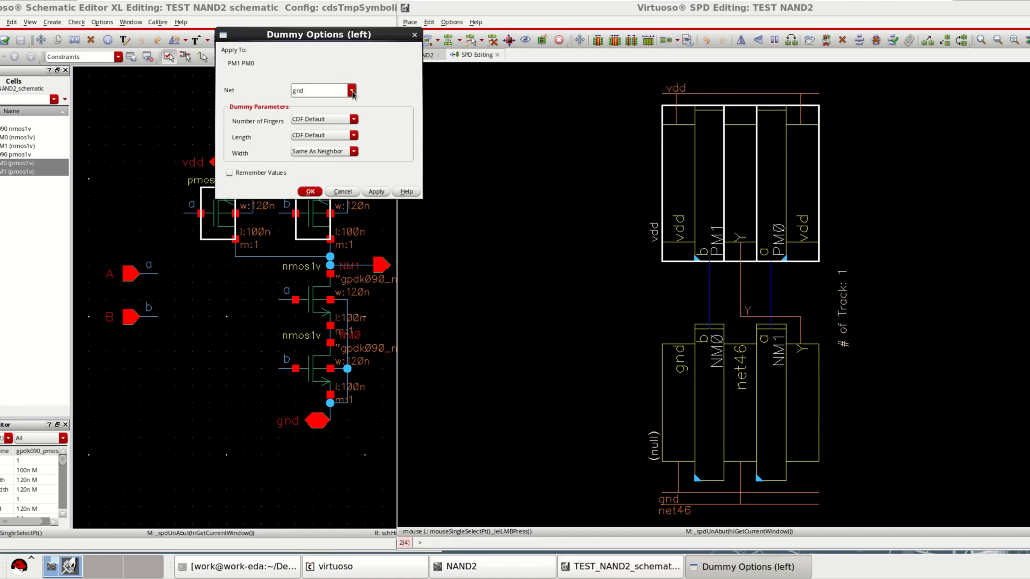
left_click(352, 92)
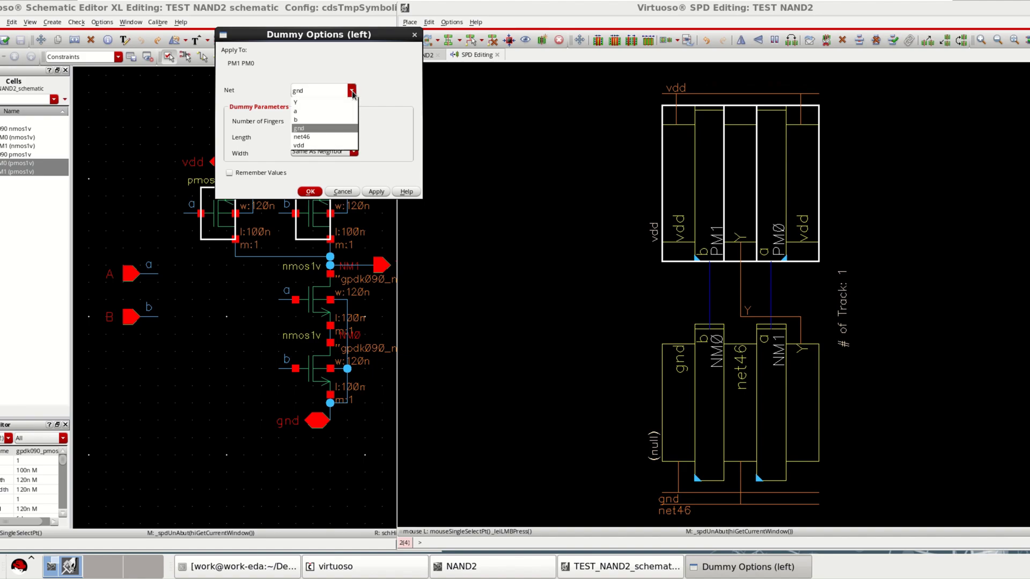
left_click(308, 144)
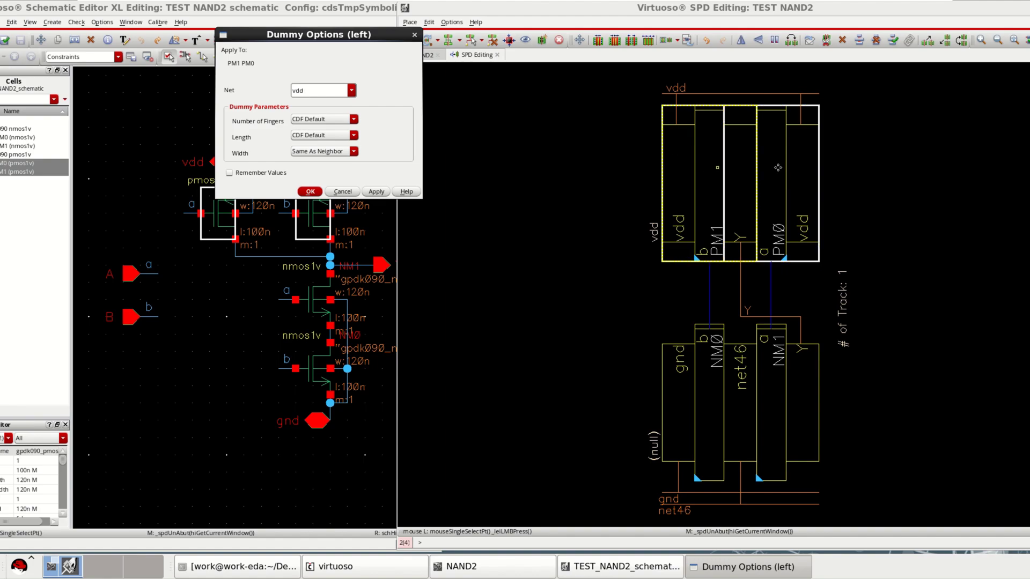
left_click(310, 191)
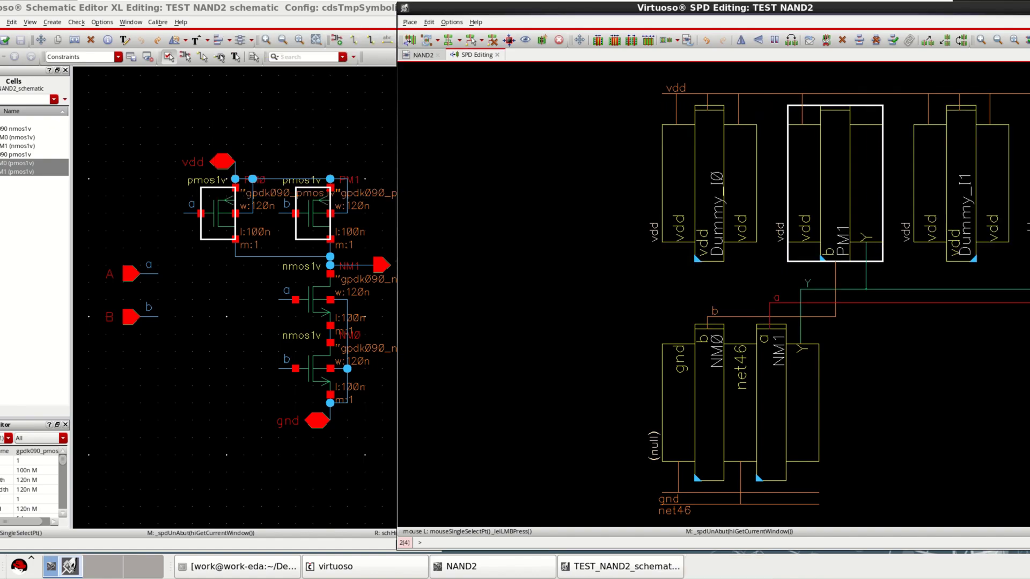
left_click(549, 224)
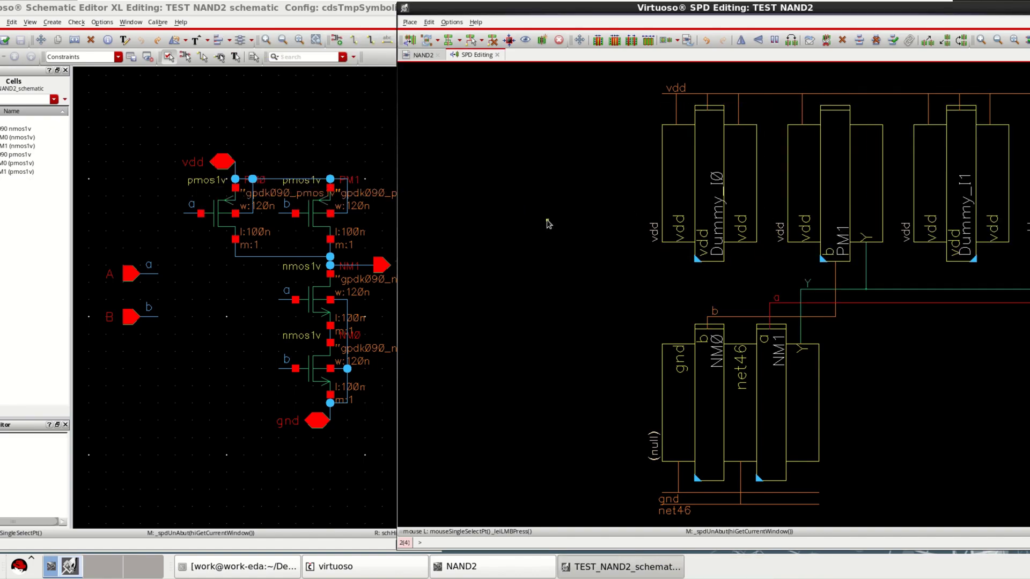
key("f")
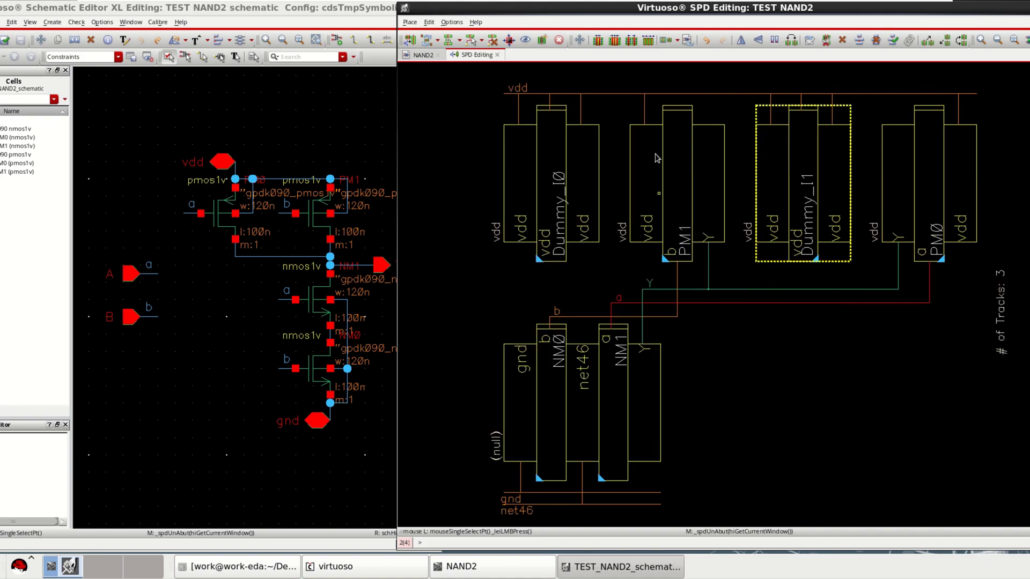
Remove PM1 from the symbolic placement together with its associated dummy Dummy_I0
left_click(826, 220)
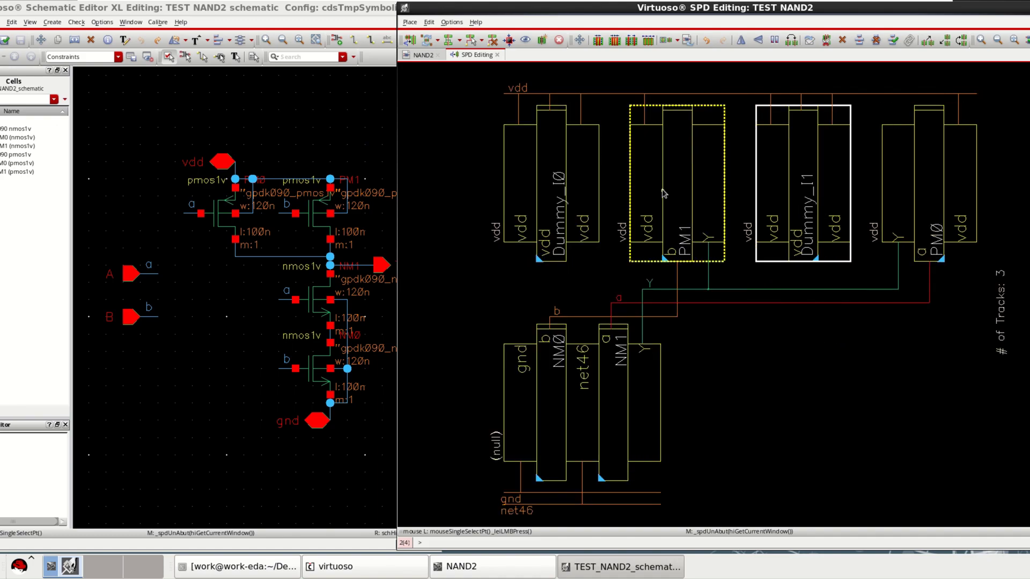
left_click(664, 194)
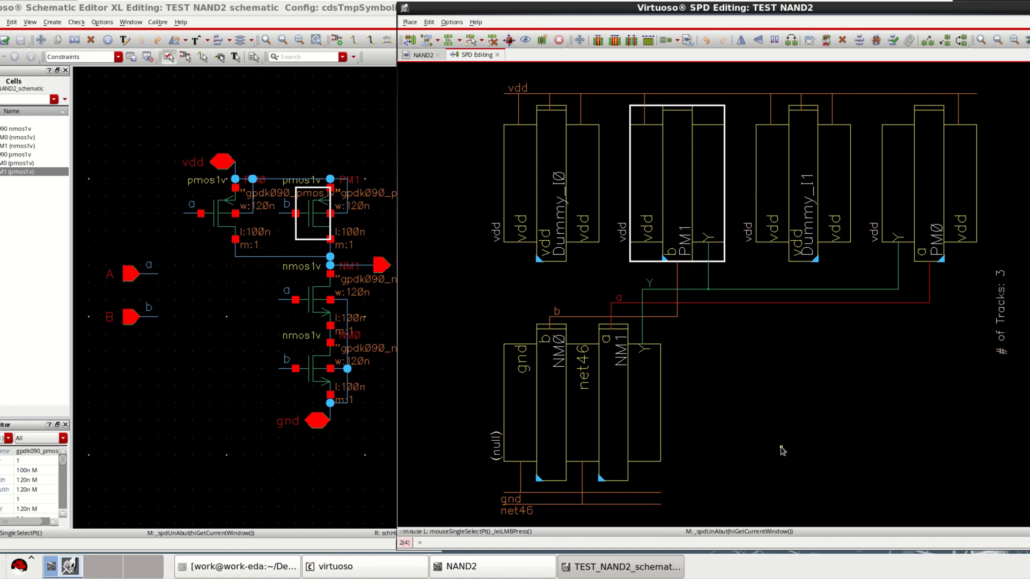
key("Delete")
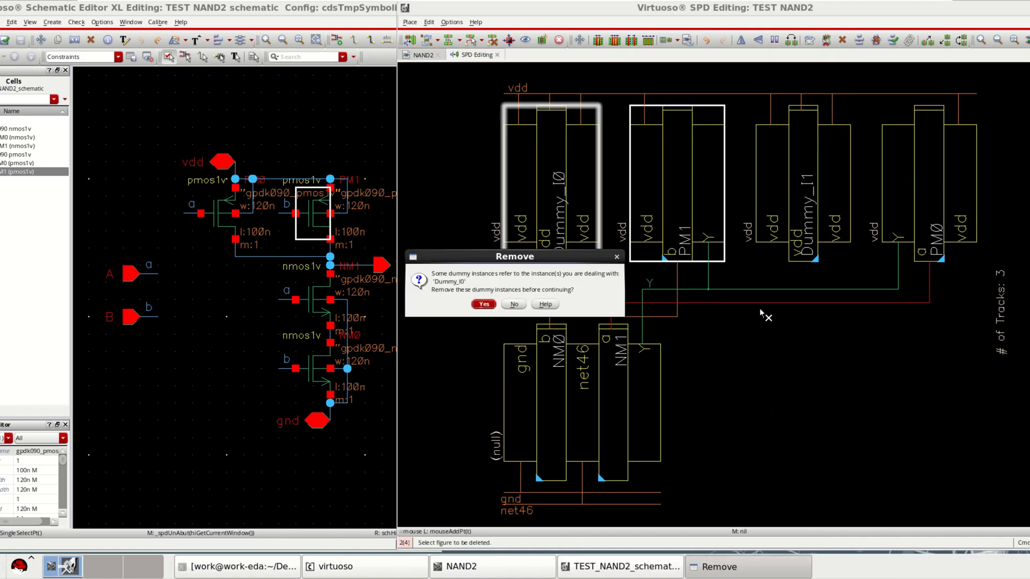
left_click(484, 305)
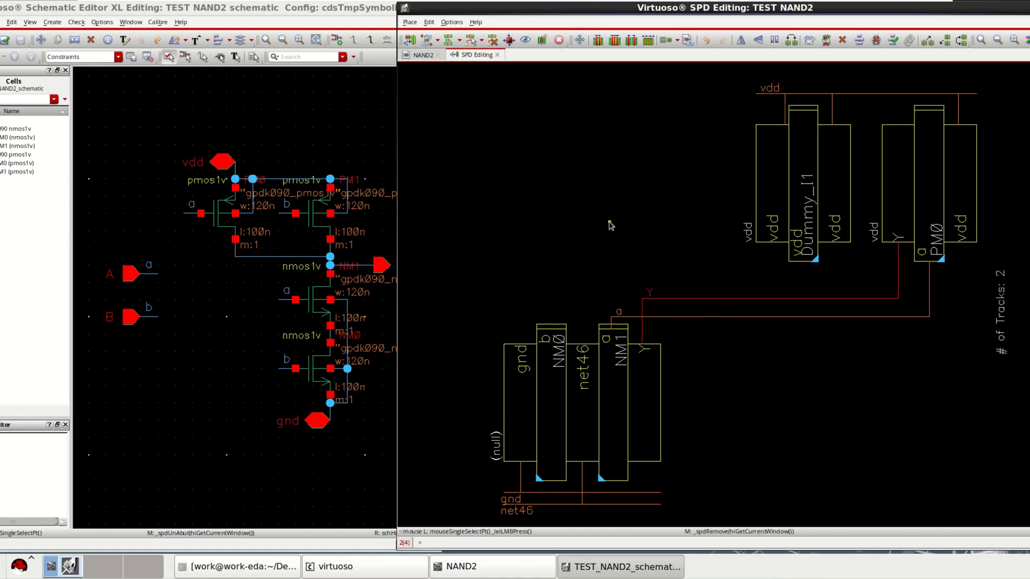
Undo the removal of PM1 and its dummy
left_click(410, 23)
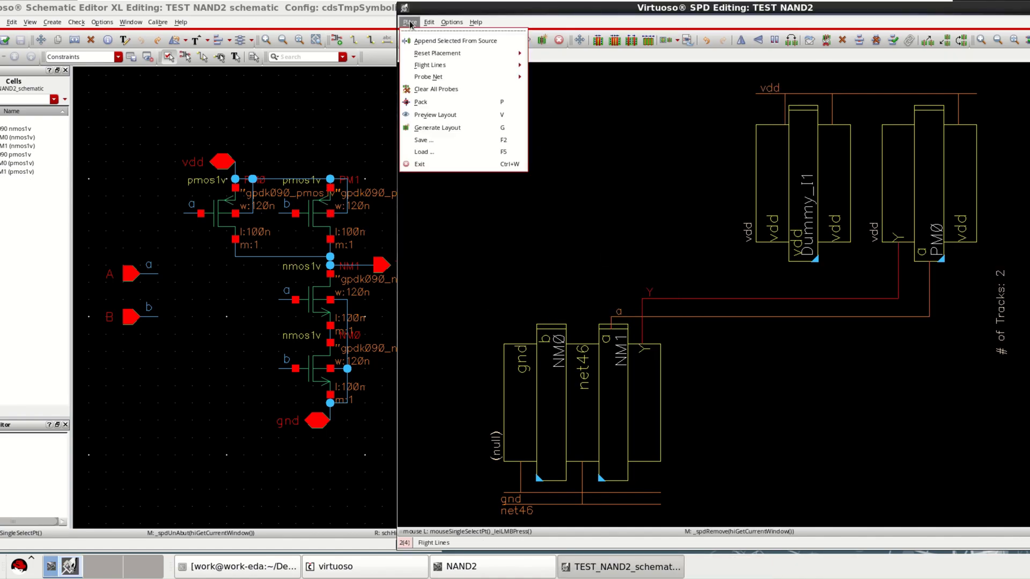
left_click(429, 22)
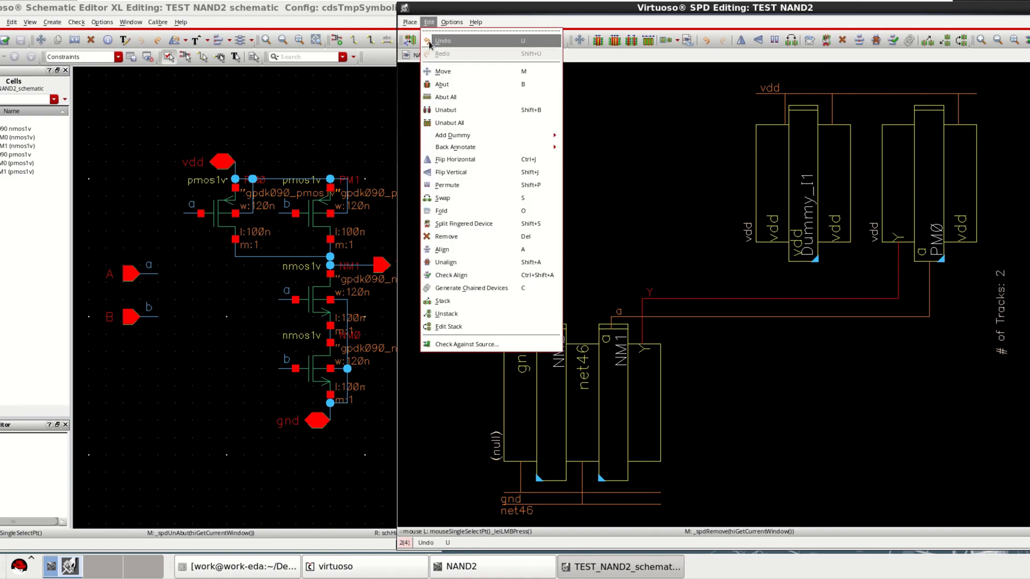
left_click(430, 43)
Remove the two dummies Dummy_I0 and Dummy_I1 from the PMOS row
left_click(557, 213)
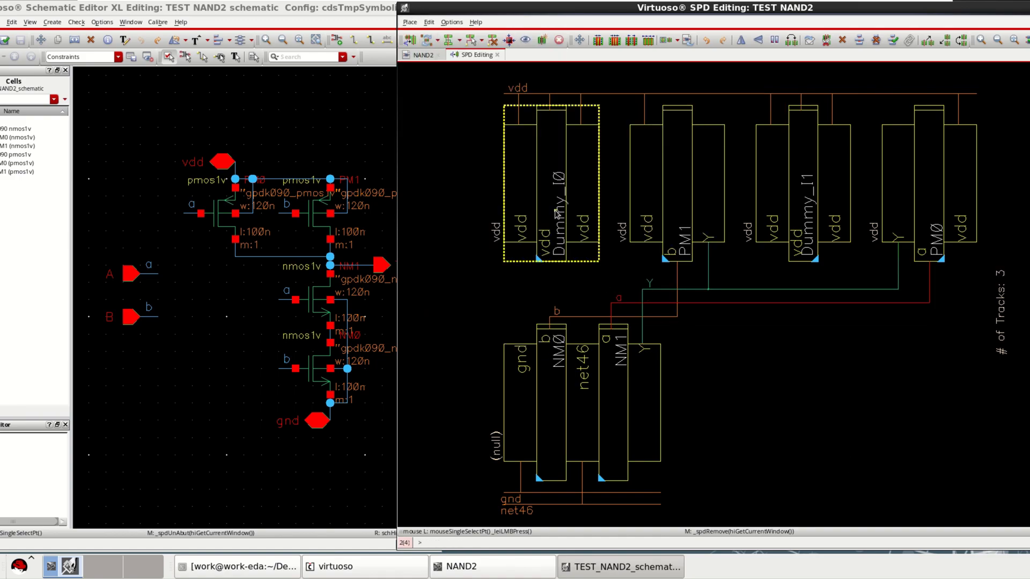
left_click(684, 200)
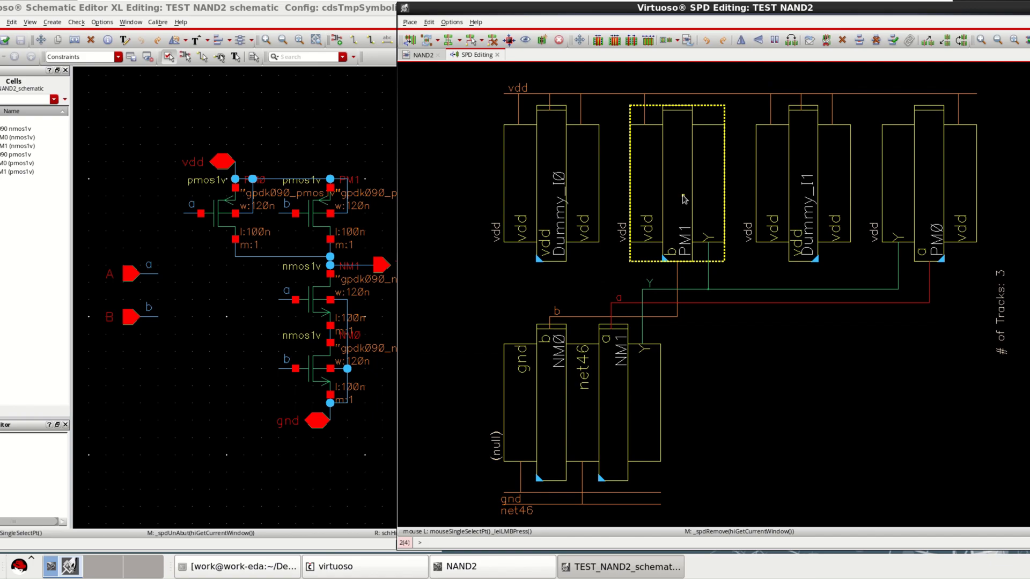
left_click(820, 470)
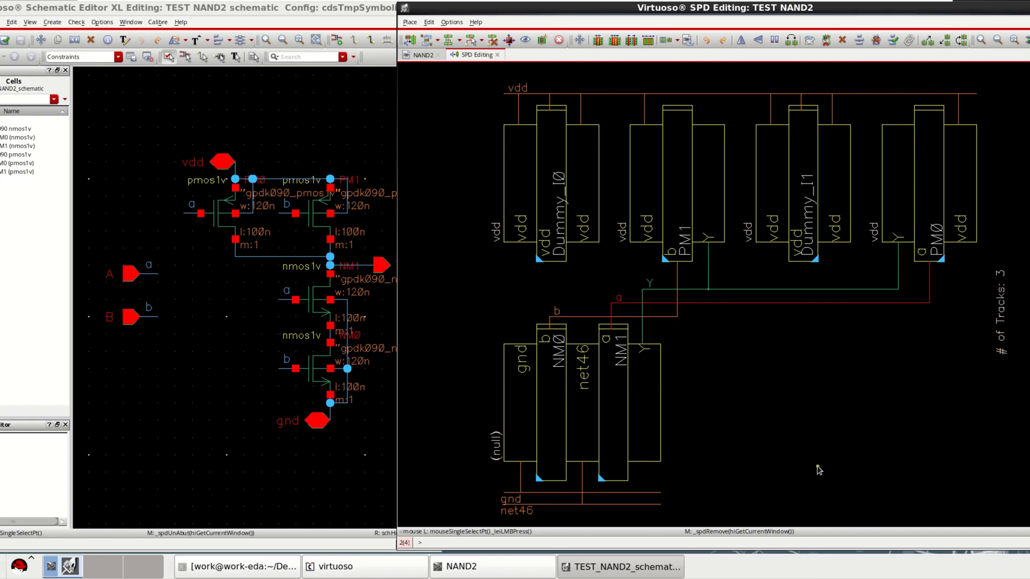
middle_click(561, 213)
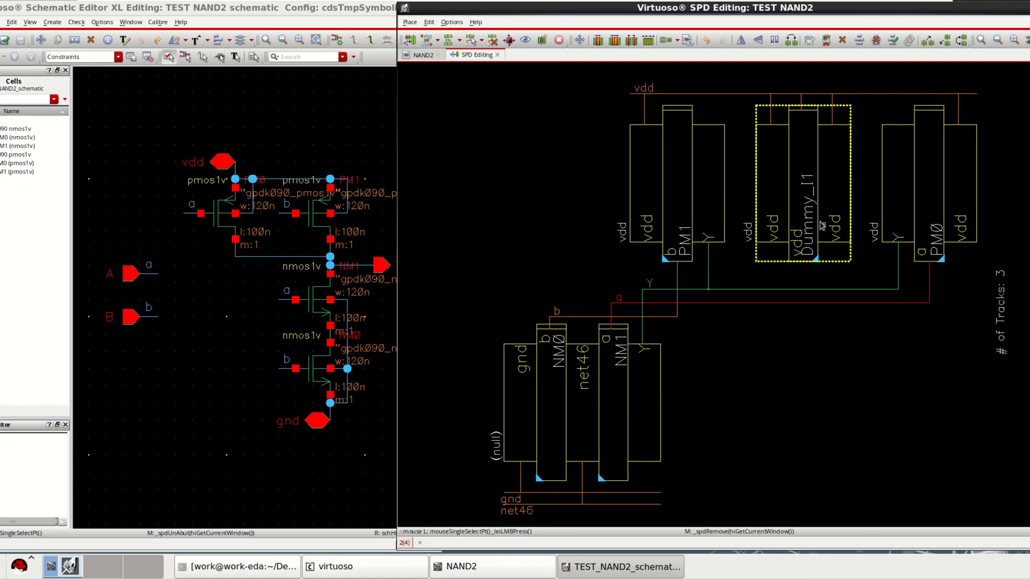
middle_click(834, 247)
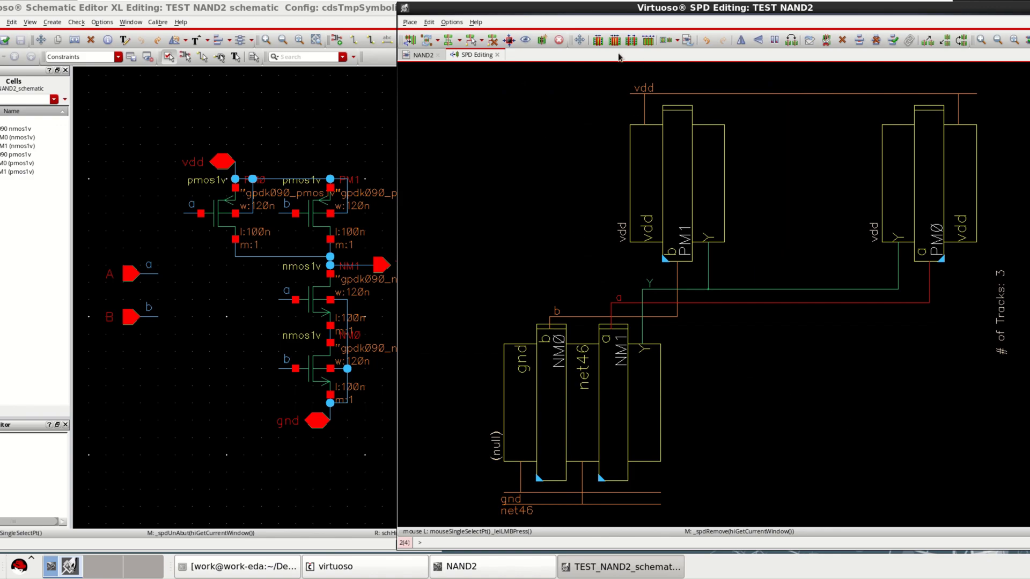
Pack the placement to close the gaps between devices, and abut all the transistors
left_click(508, 41)
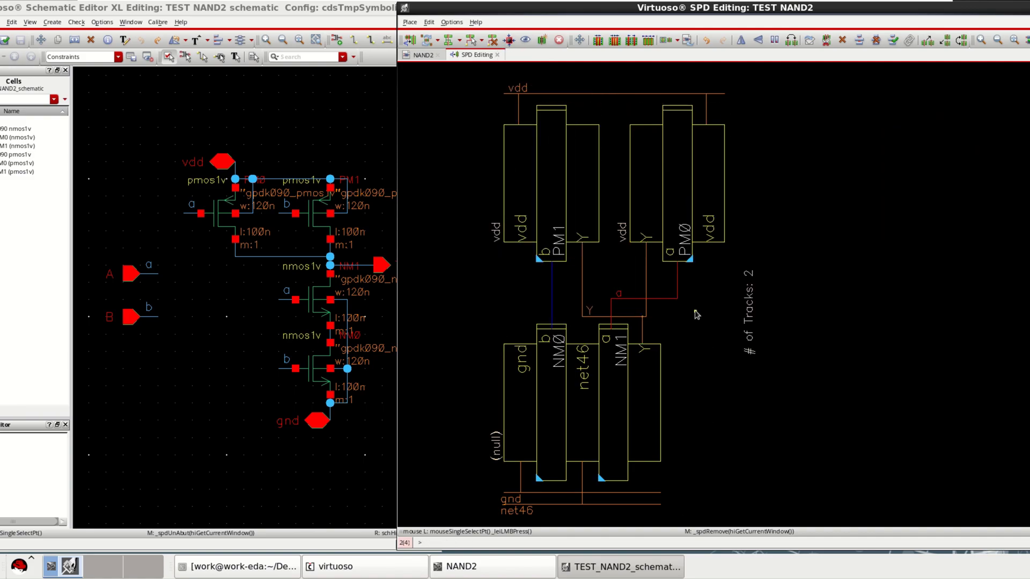
left_click(614, 41)
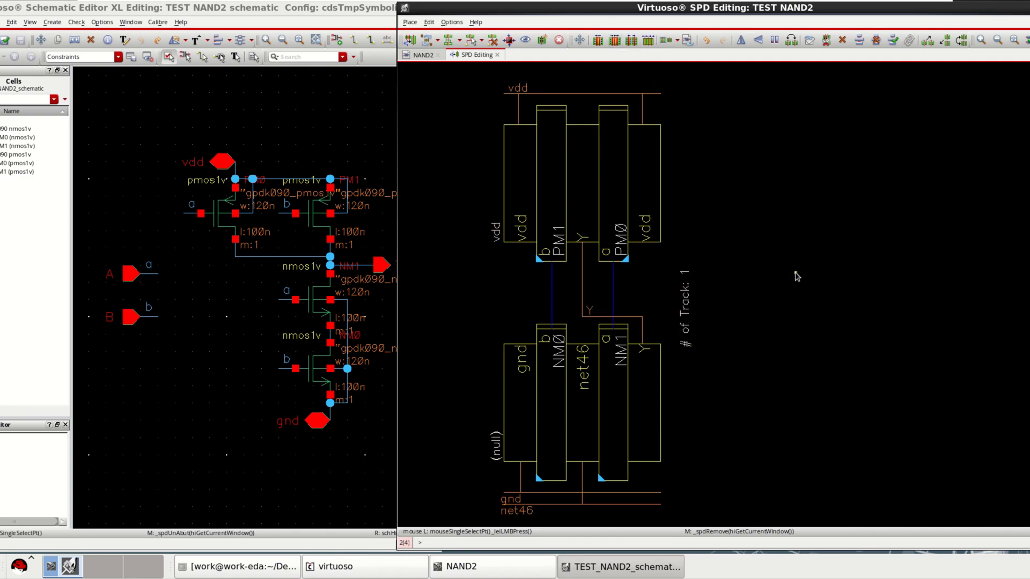
scroll(751, 241, "left", 1, "shift")
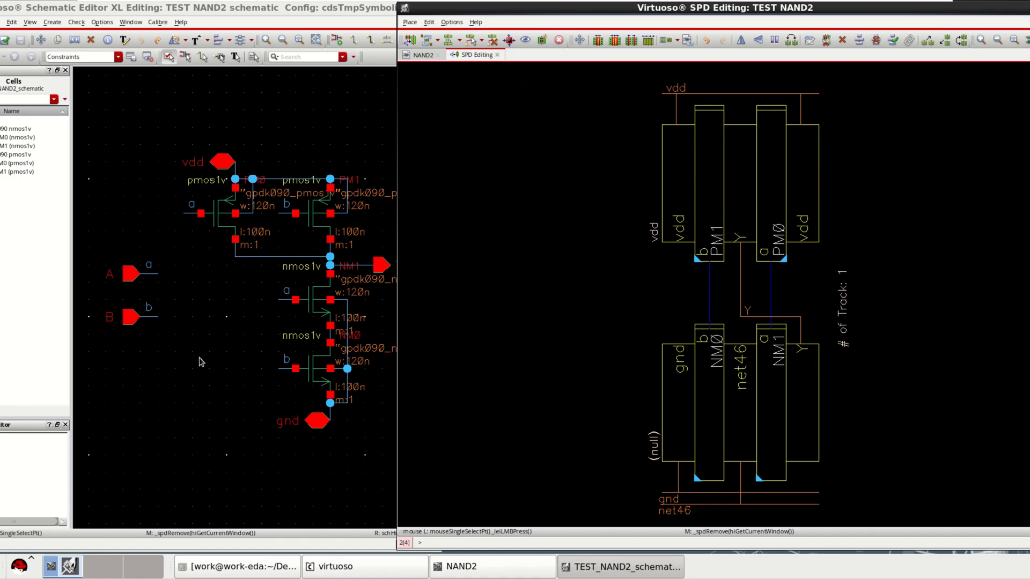
Copy the PM0 transistor in the schematic and place the copy in the empty area below input pin B
left_click(215, 229)
left_click(221, 217)
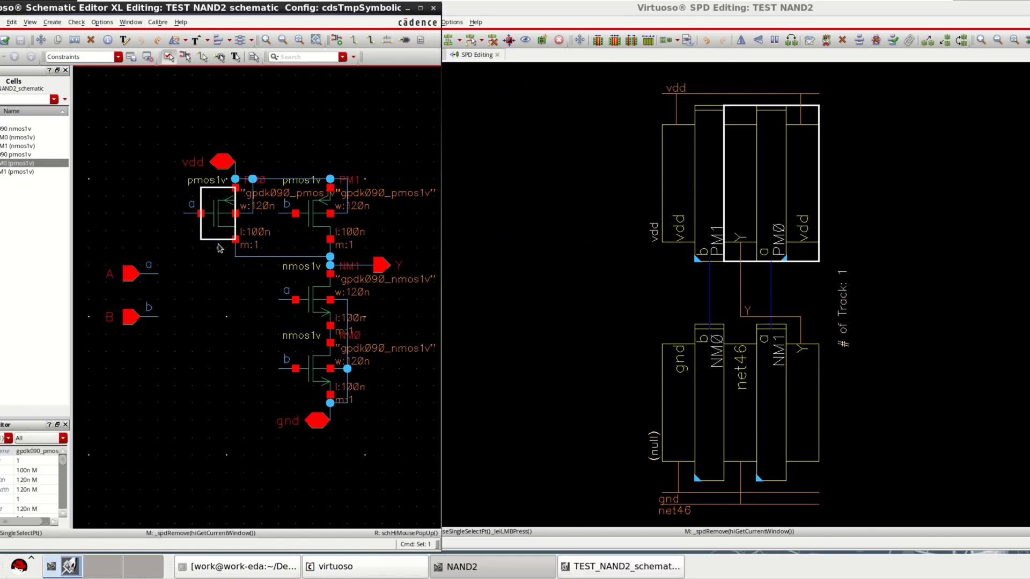
key("c")
left_click(220, 217)
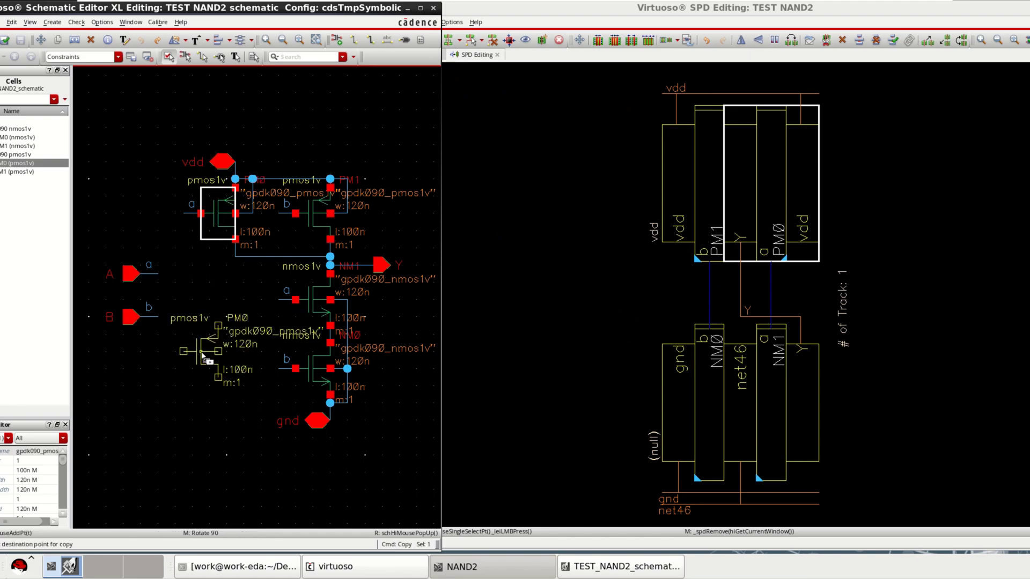
left_click(194, 370)
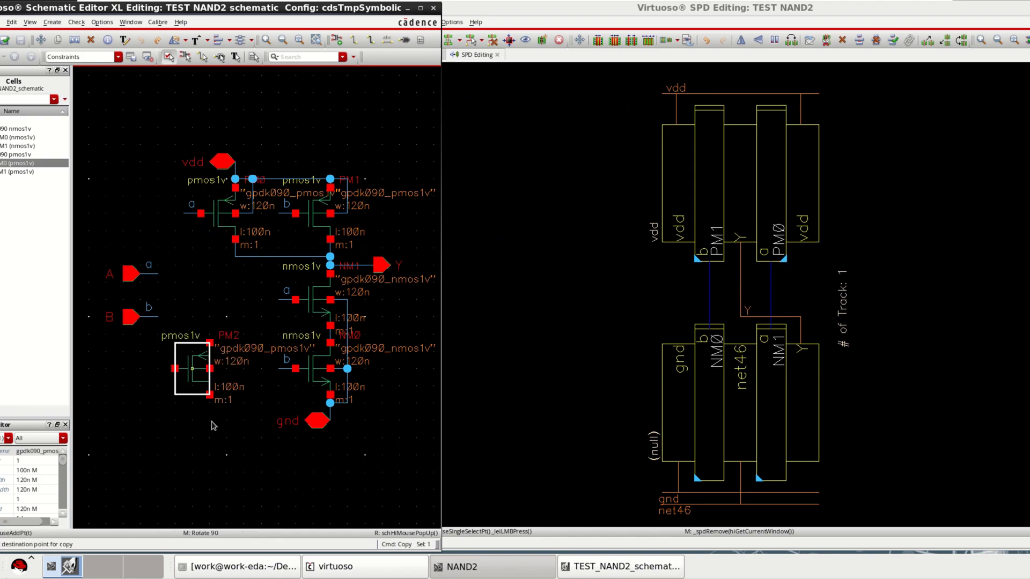
left_click(212, 455)
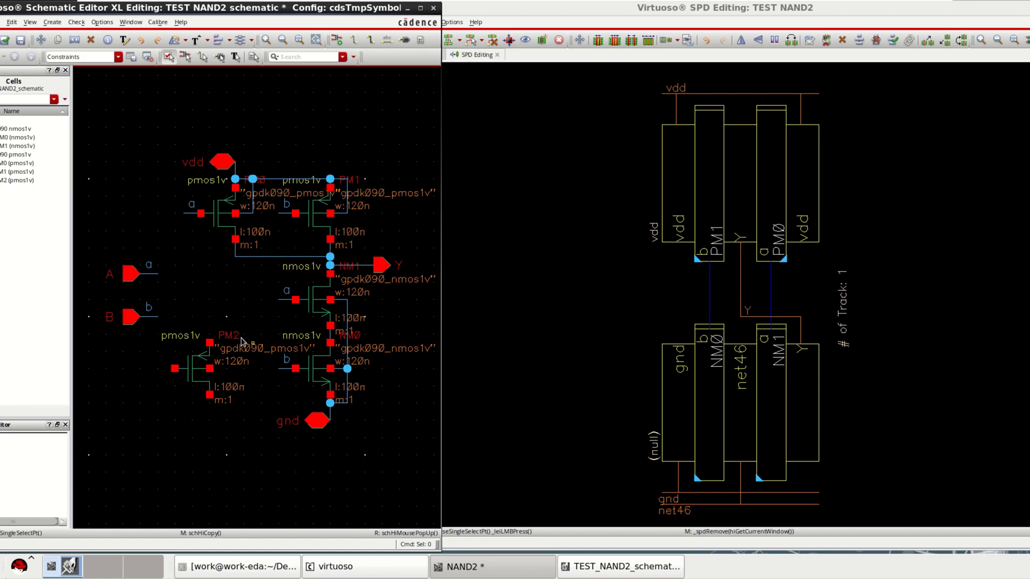
left_click(192, 362)
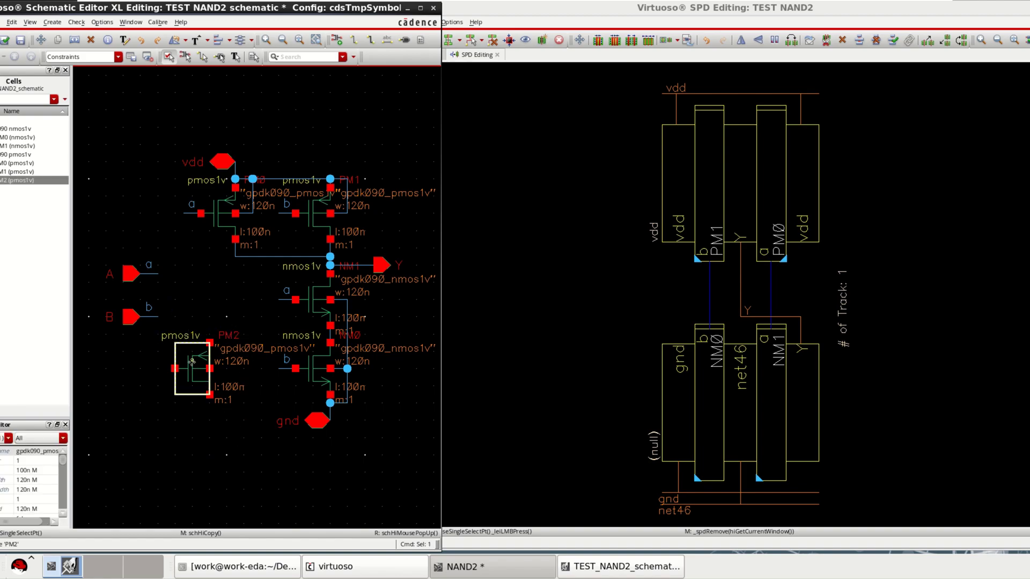
left_click(231, 440)
Append the schematic's PM2 transistor from source to the symbolic placement, in the PMOS row beside PM0
left_click(502, 14)
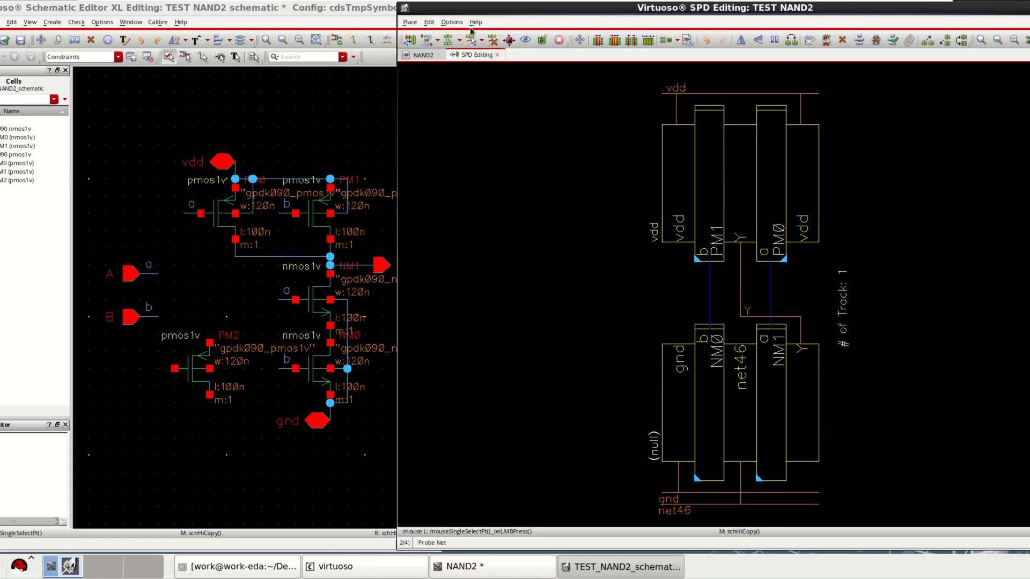
left_click(409, 22)
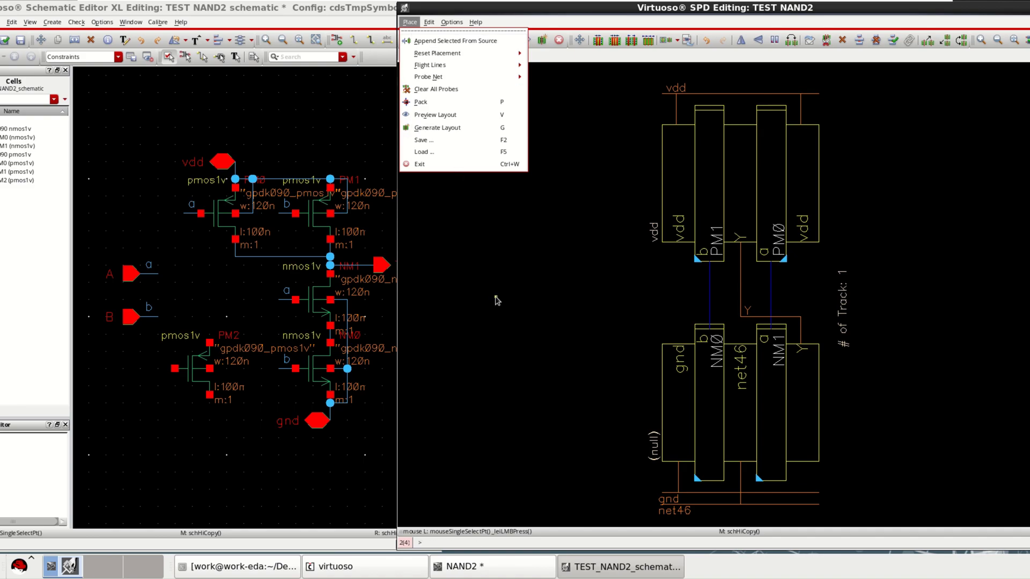
left_click(497, 301)
left_click(186, 374)
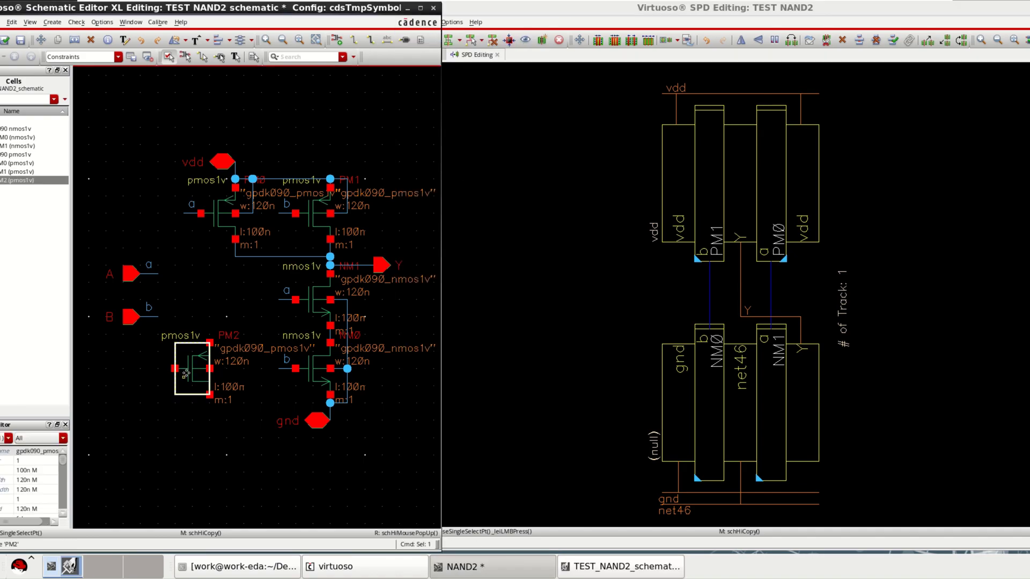
left_click(503, 16)
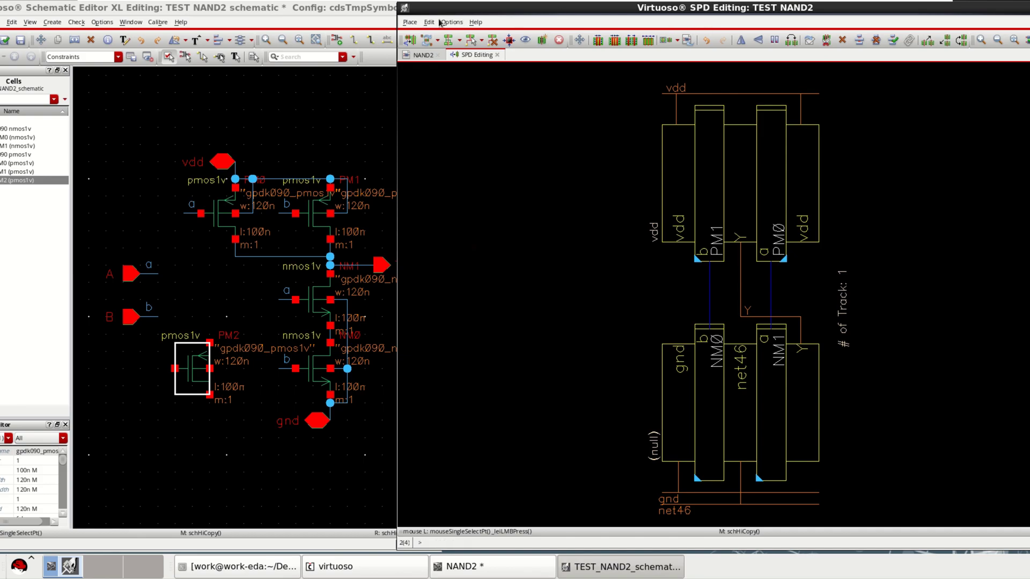
left_click(410, 22)
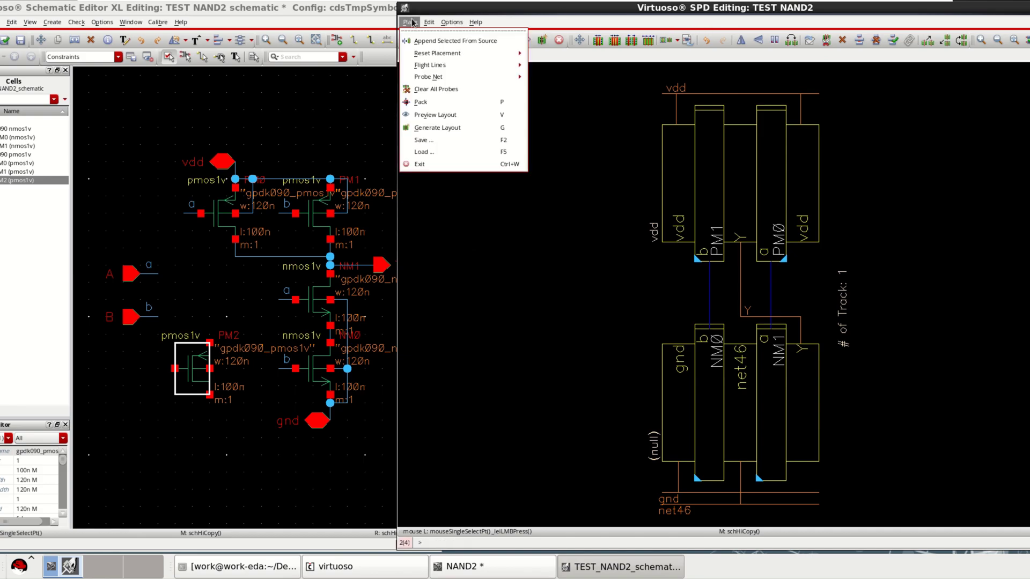
left_click(454, 42)
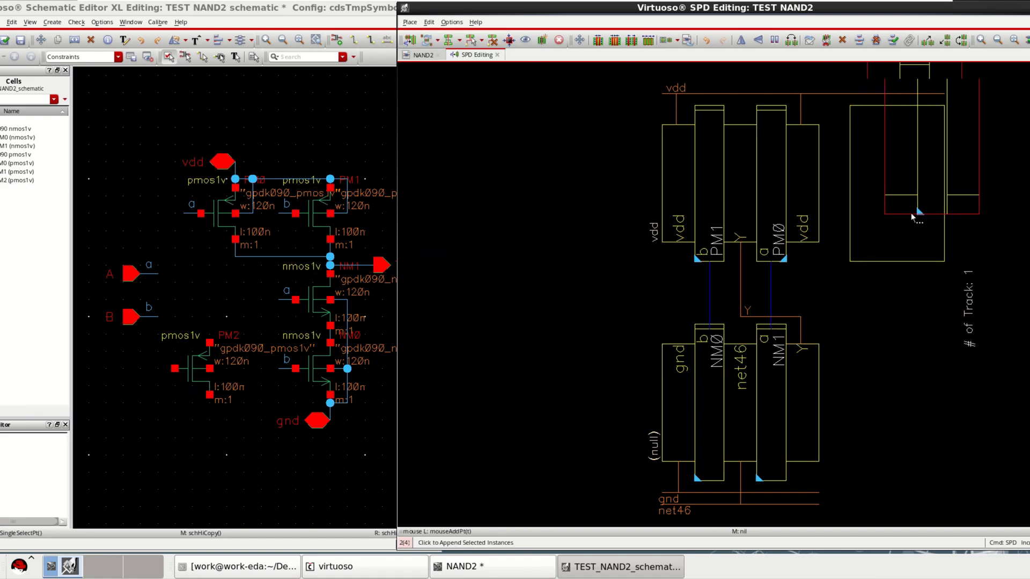
left_click(849, 263)
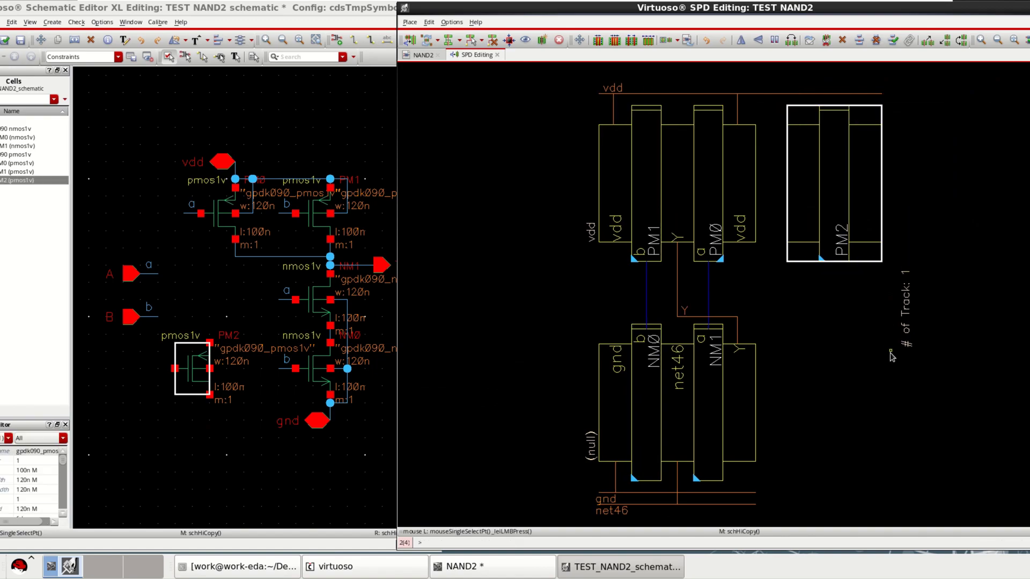
left_click(181, 369)
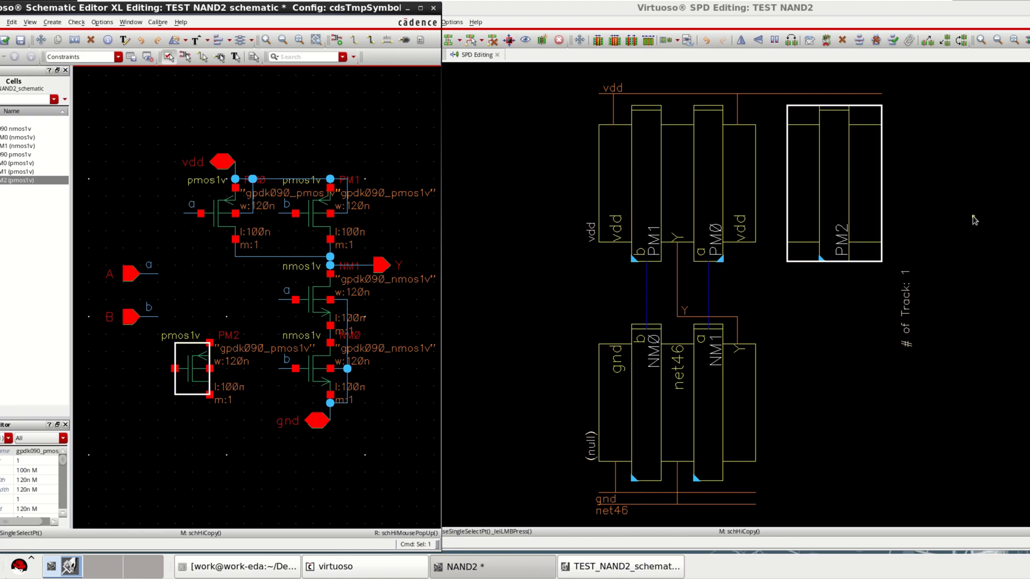
Remove PM2 from the symbolic placement and delete the PM2 transistor from the schematic
left_click(841, 189)
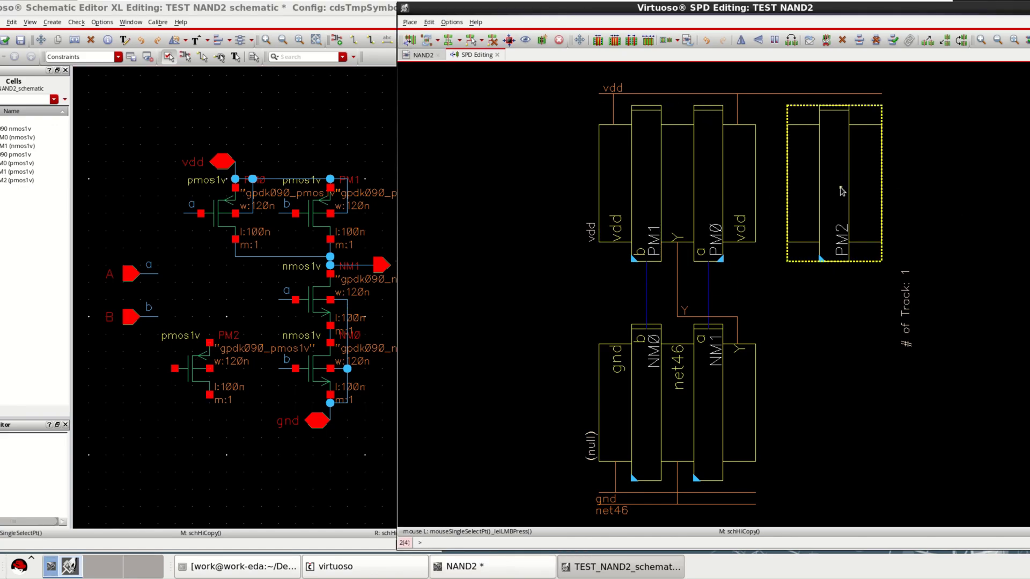
key("Delete")
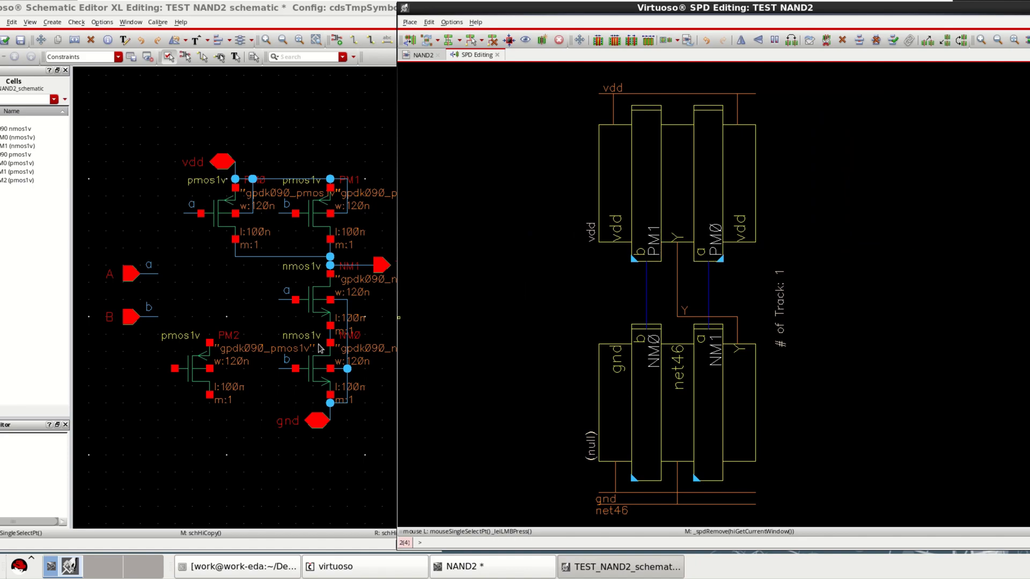
left_click(195, 370)
key("Delete")
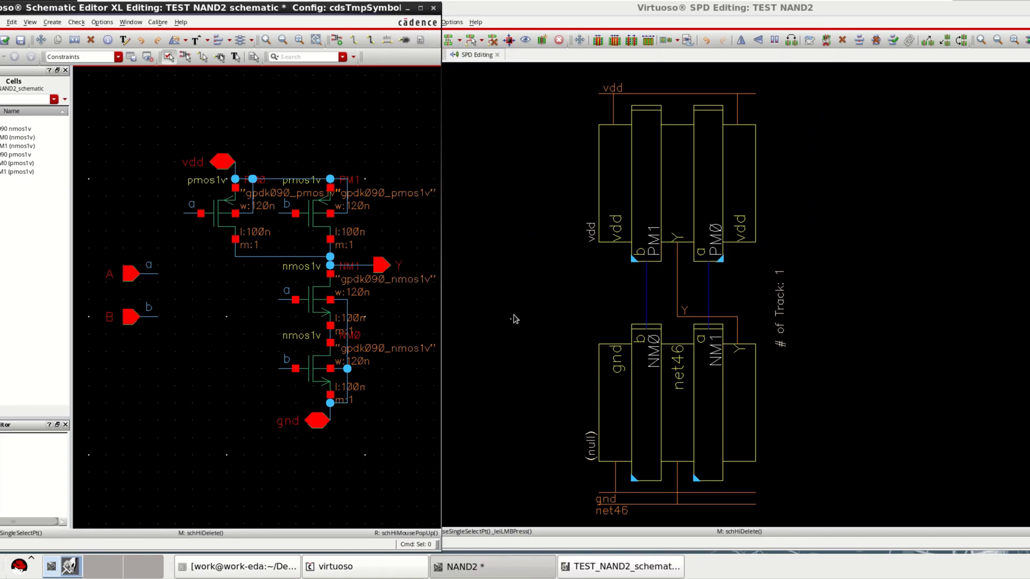
Open the layout preview of the symbolic placement, answering Yes to further undefined-packet dialogs, and maximize the preview with the design fitted
left_click(513, 319)
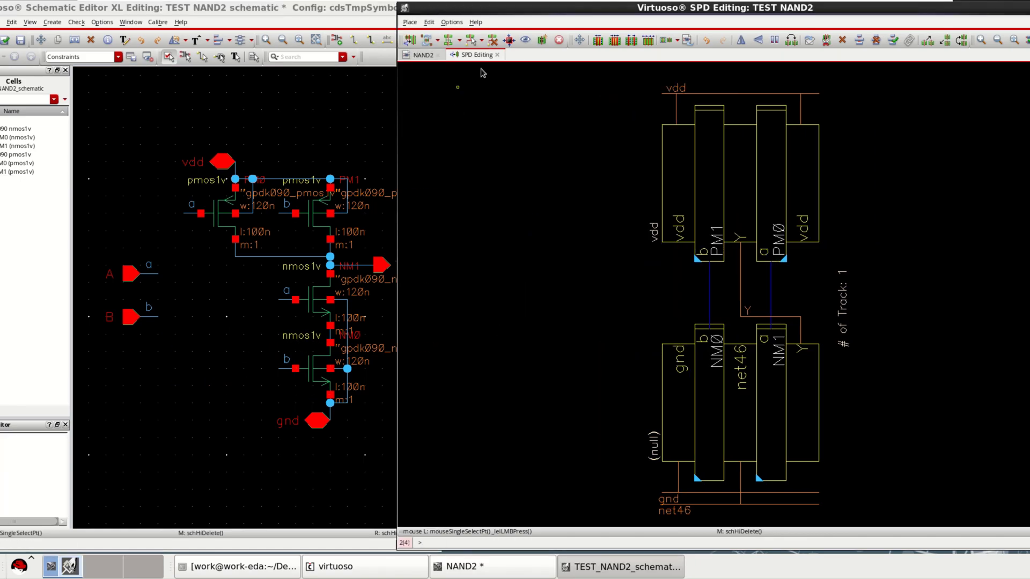
left_click(723, 179)
left_click(616, 164)
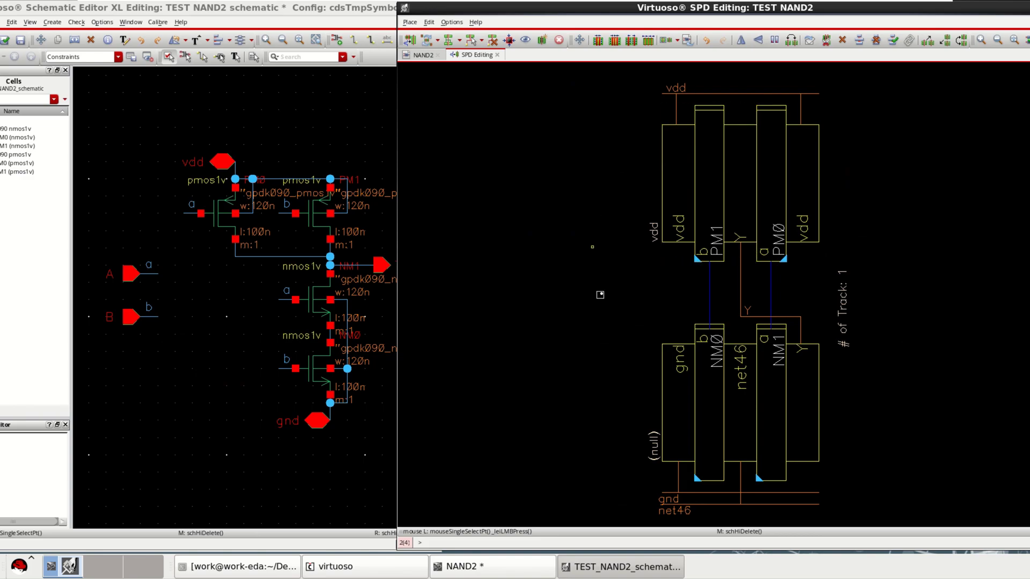
left_click(525, 42)
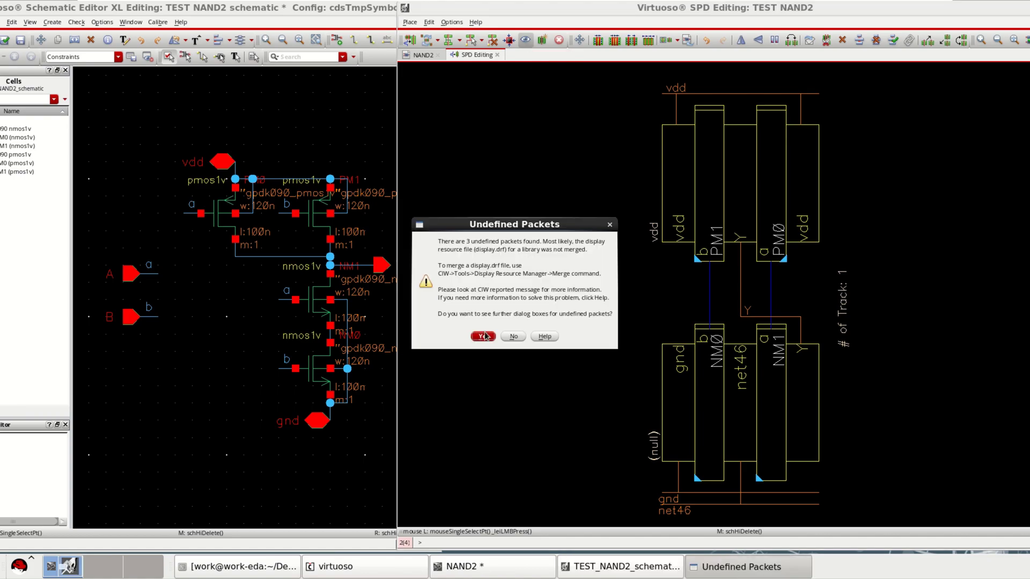
left_click(484, 337)
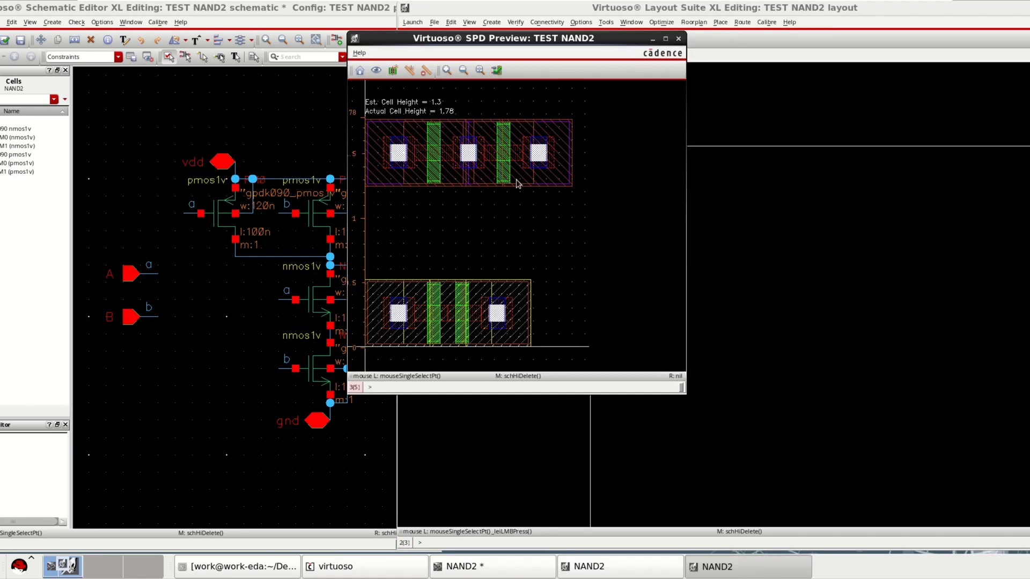
left_click(666, 39)
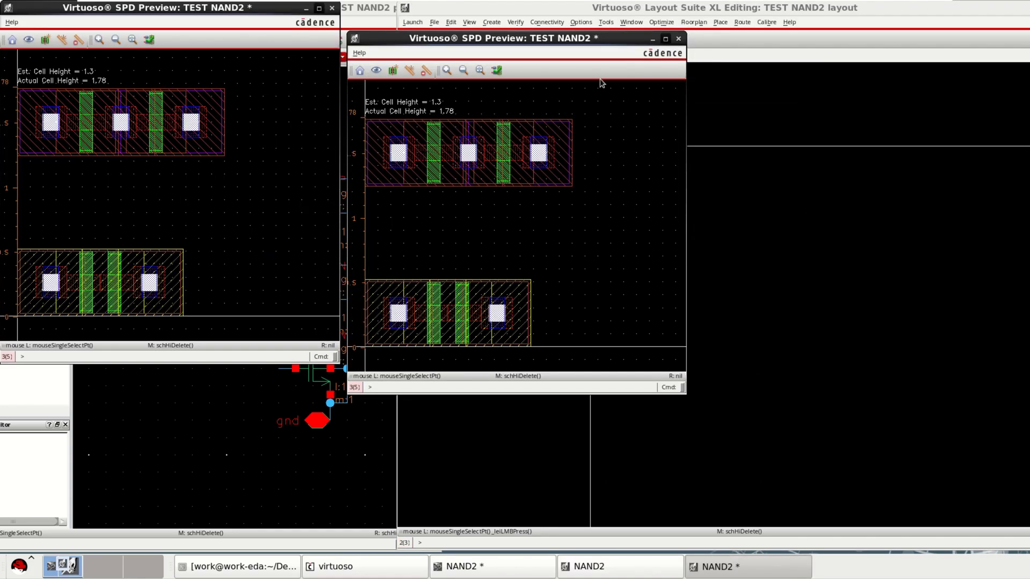
key("f")
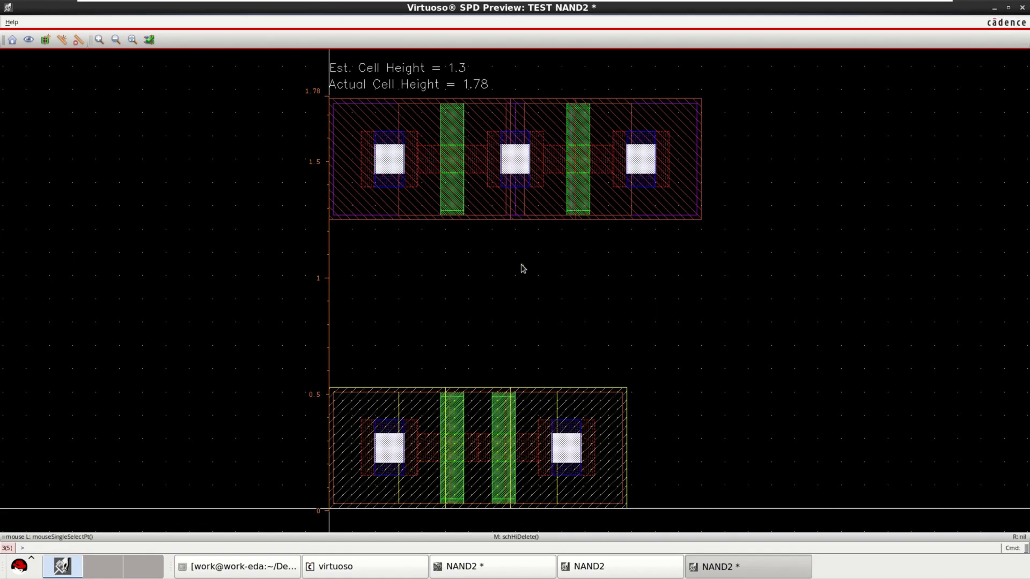
left_click(46, 39)
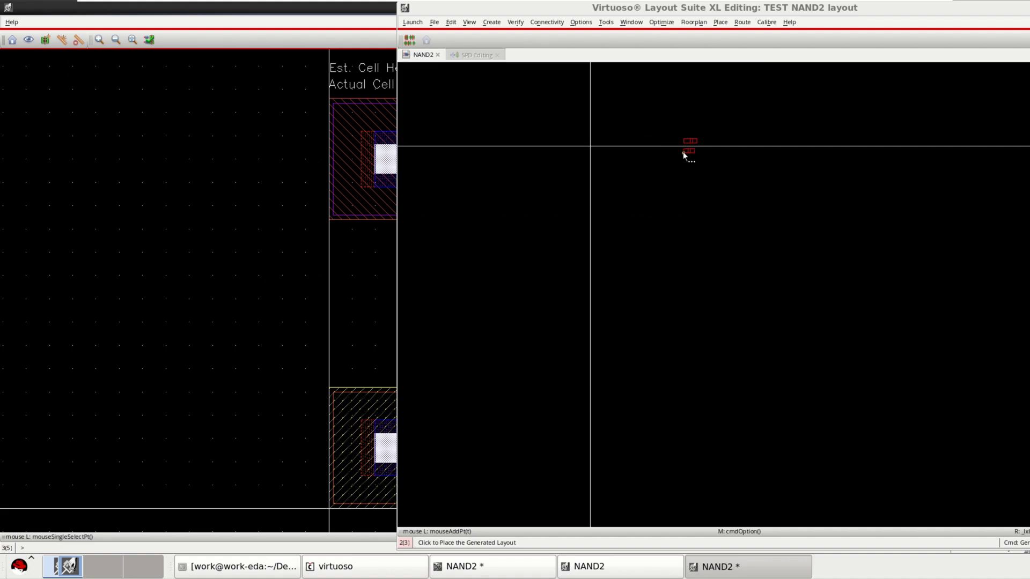
scroll(628, 132, "up", 1, "ctrl")
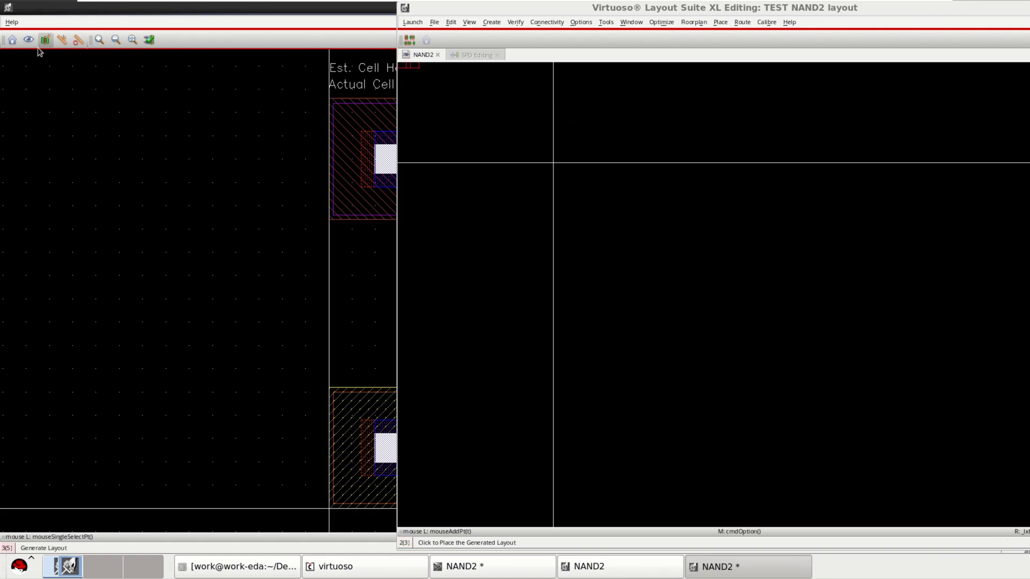
left_click(11, 40)
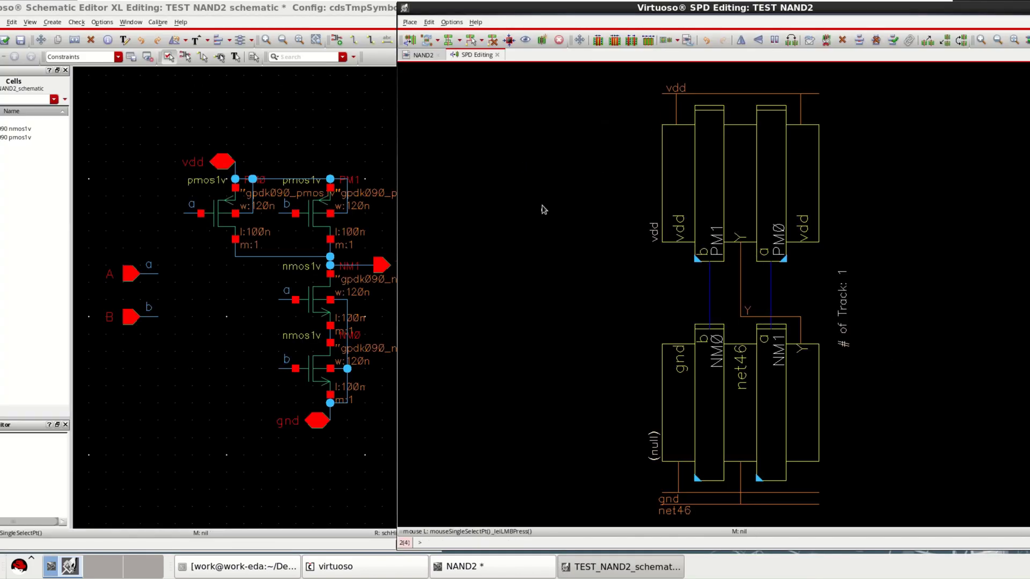
Reopen the layout preview, inspect the PMOS and NMOS devices in it, and return to symbolic placement editing
left_click(527, 43)
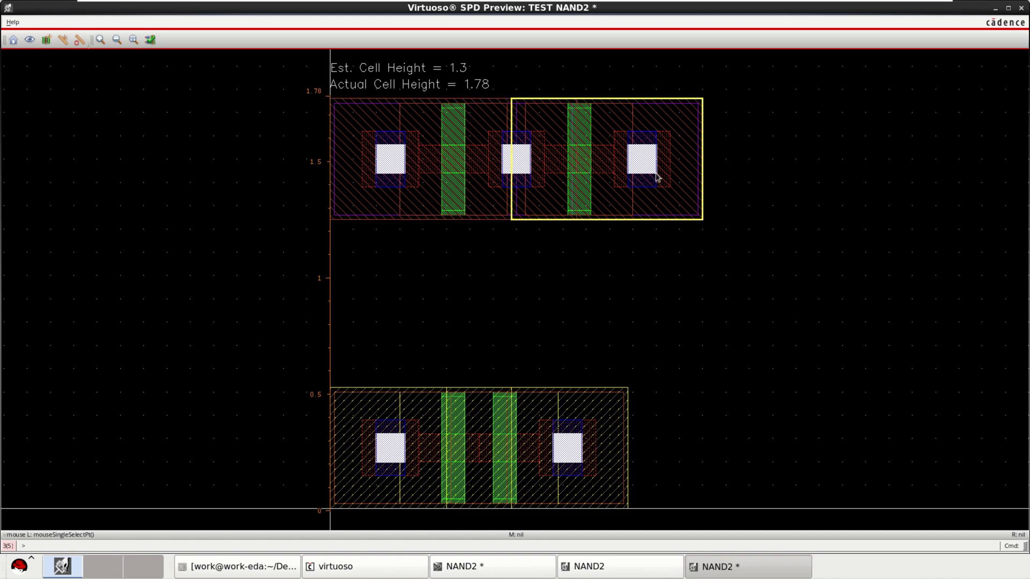
left_click(636, 184)
left_click(371, 440)
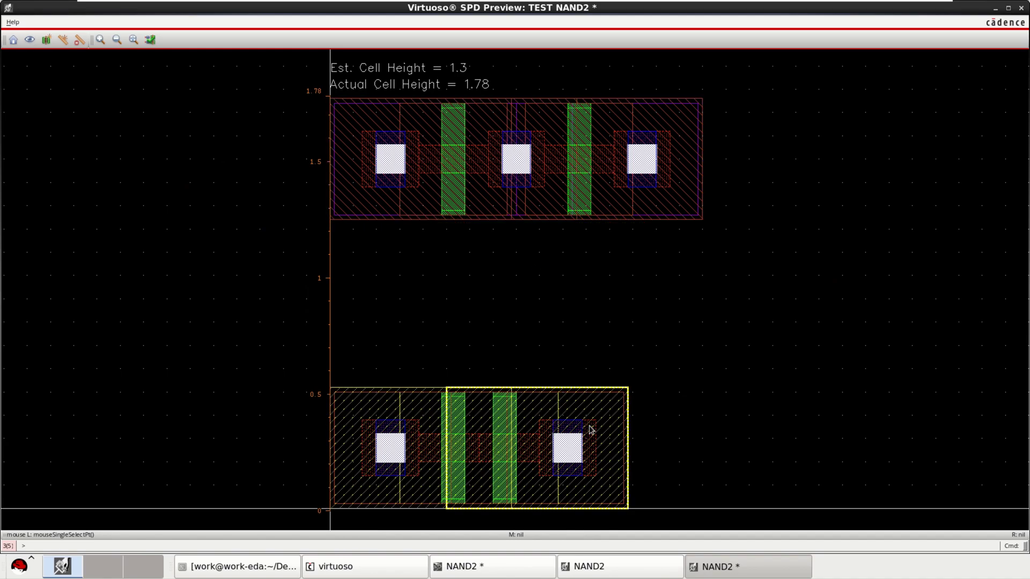
left_click(589, 429)
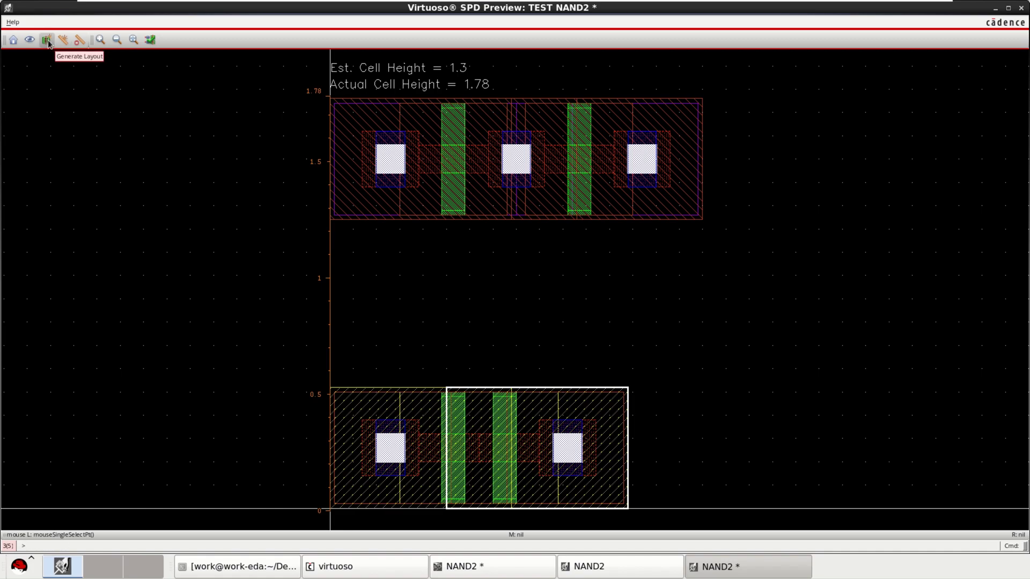
left_click(13, 40)
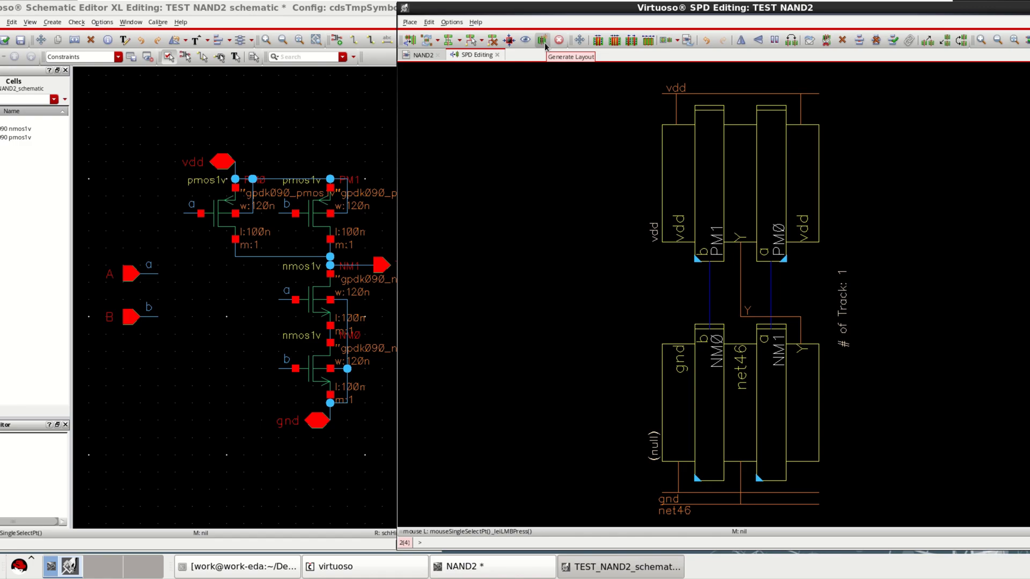
Generate the layout from the symbolic placement and place it just above the origin, on the positive X side
left_click(543, 42)
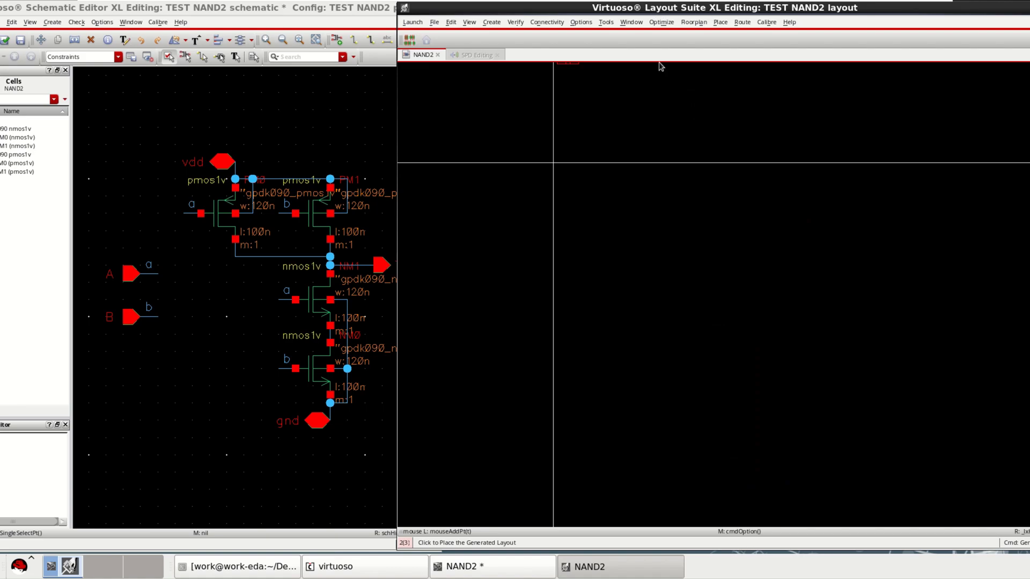
scroll(590, 161, "up", 4, "ctrl")
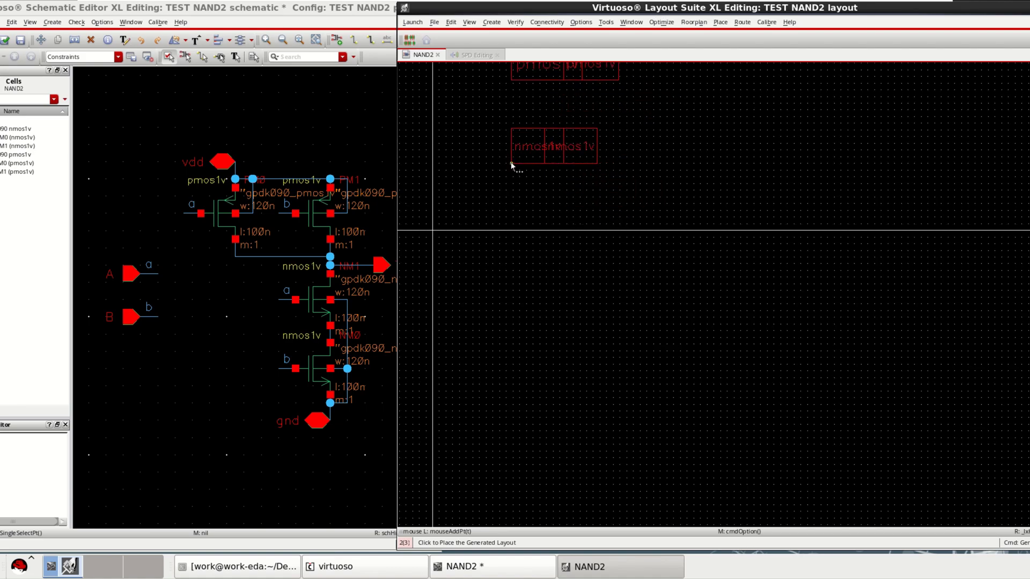
scroll(489, 182, "down", 2, "ctrl")
scroll(491, 164, "up", 2, "ctrl")
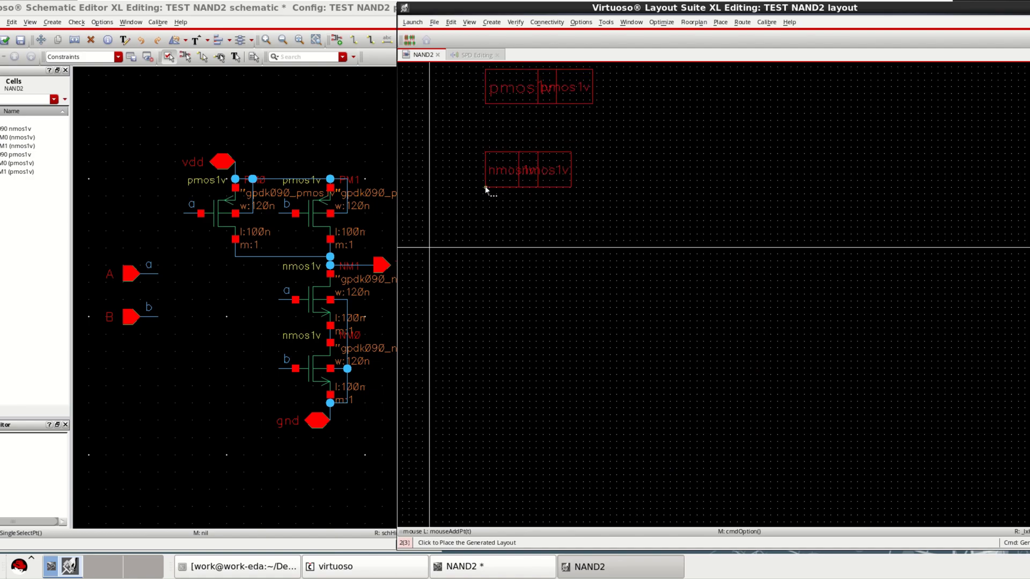
left_click(486, 187)
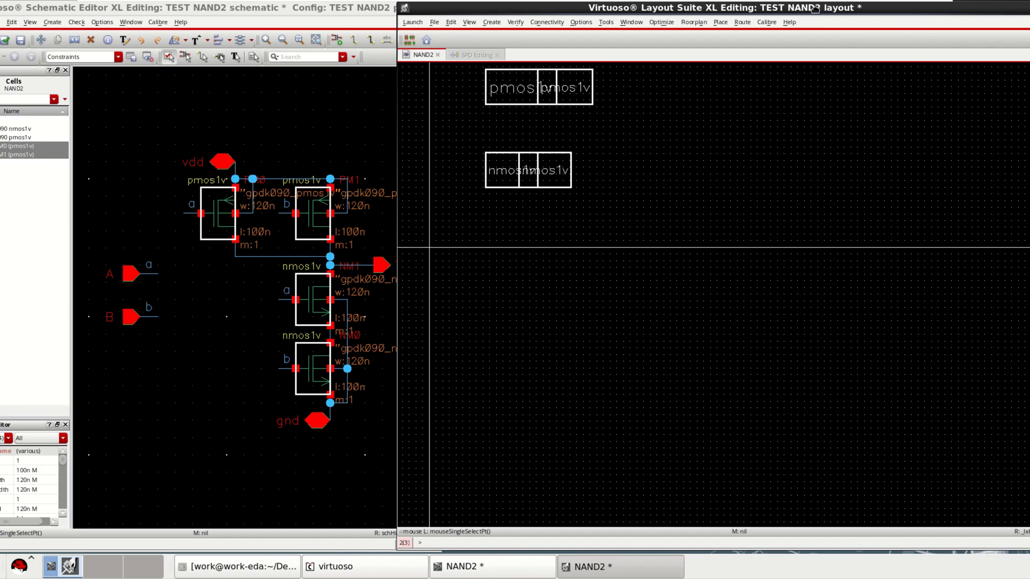
Display all hierarchy levels of the generated NAND2 layout and return to the full layout editing workspace
left_click(635, 189)
key("f")
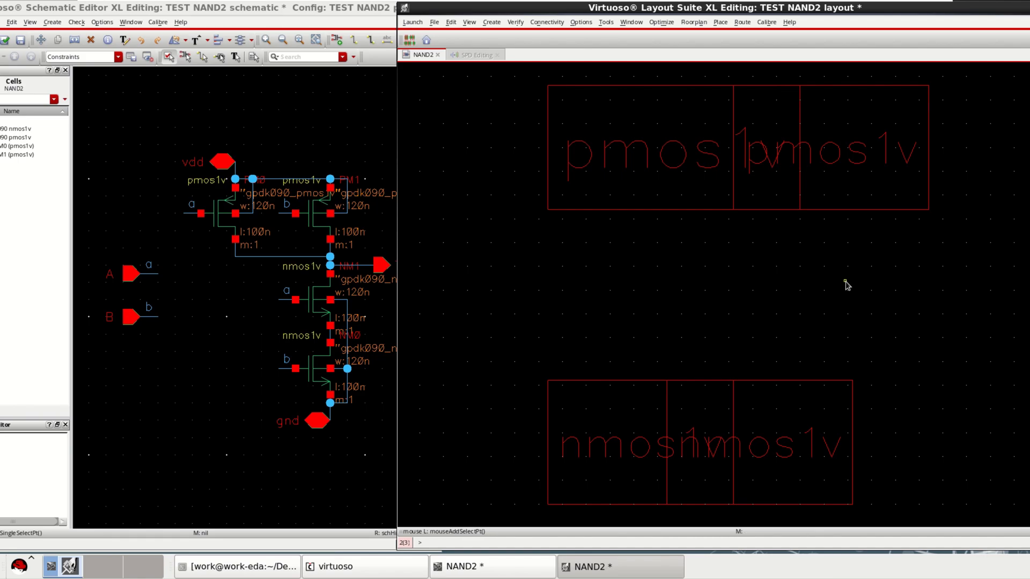
key("shift+f")
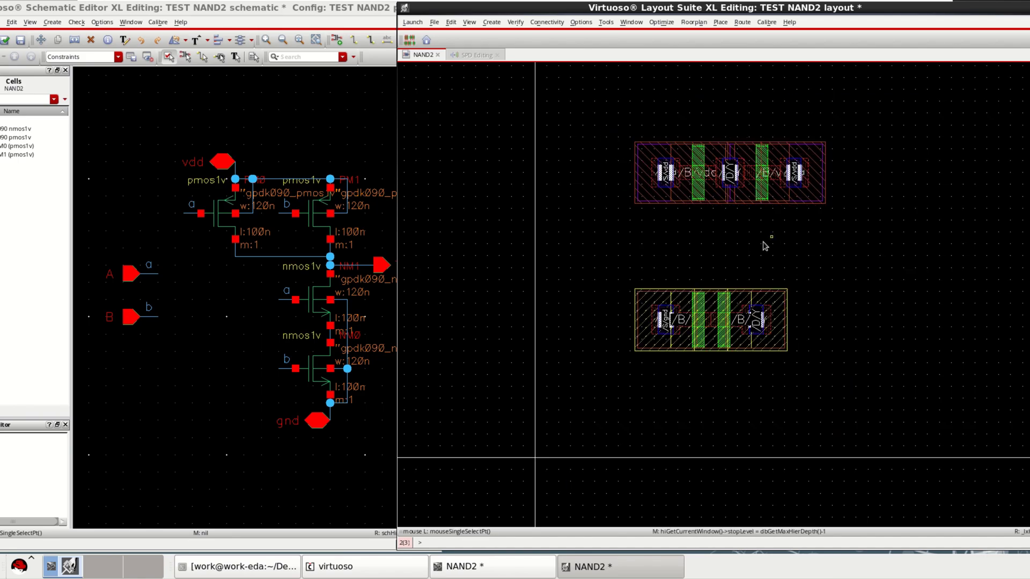
scroll(731, 283, "down", 1)
key("shift+z")
key("Return")
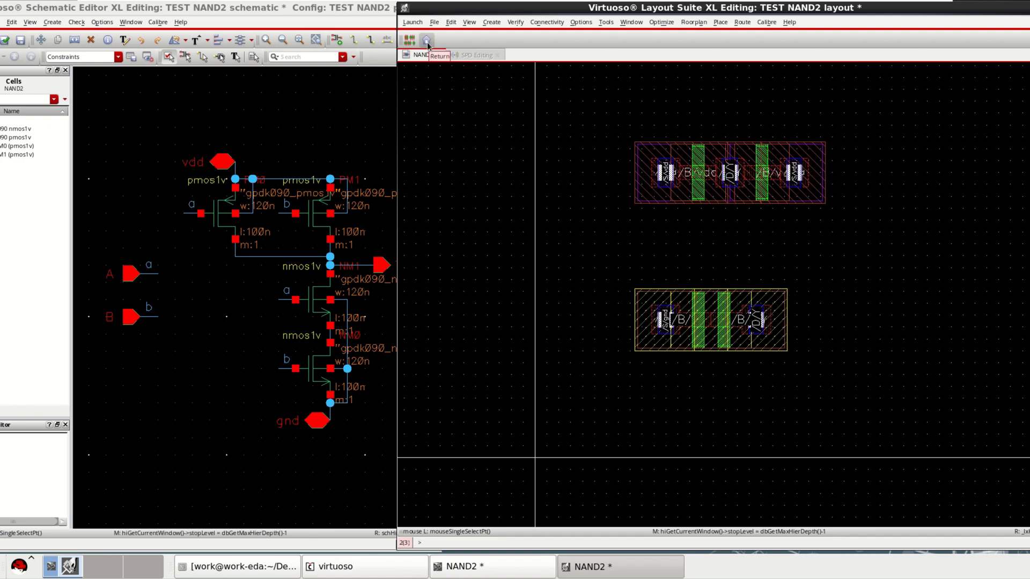
left_click(427, 45)
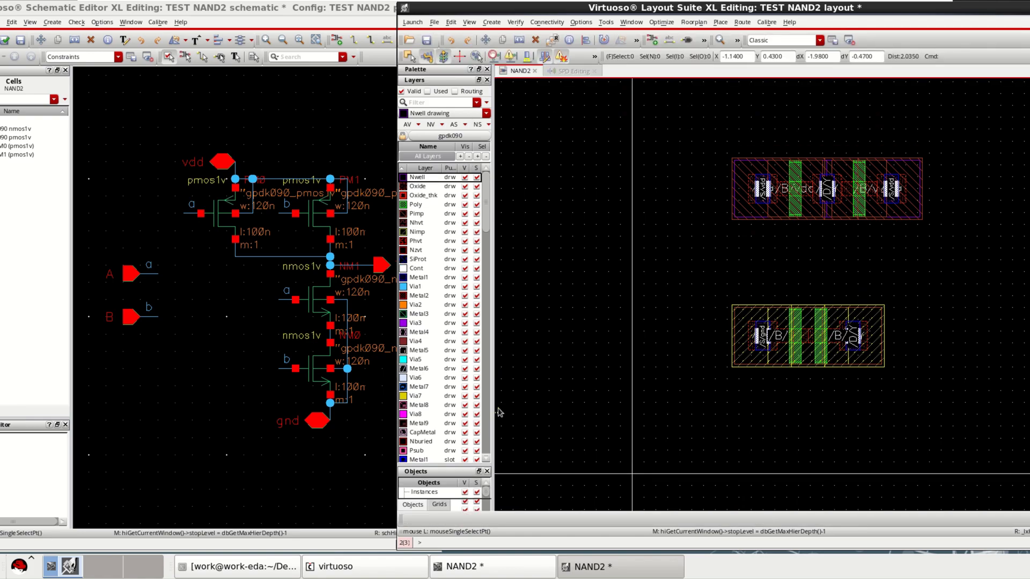
left_click(519, 40)
left_click(491, 22)
mouse_move(558, 27)
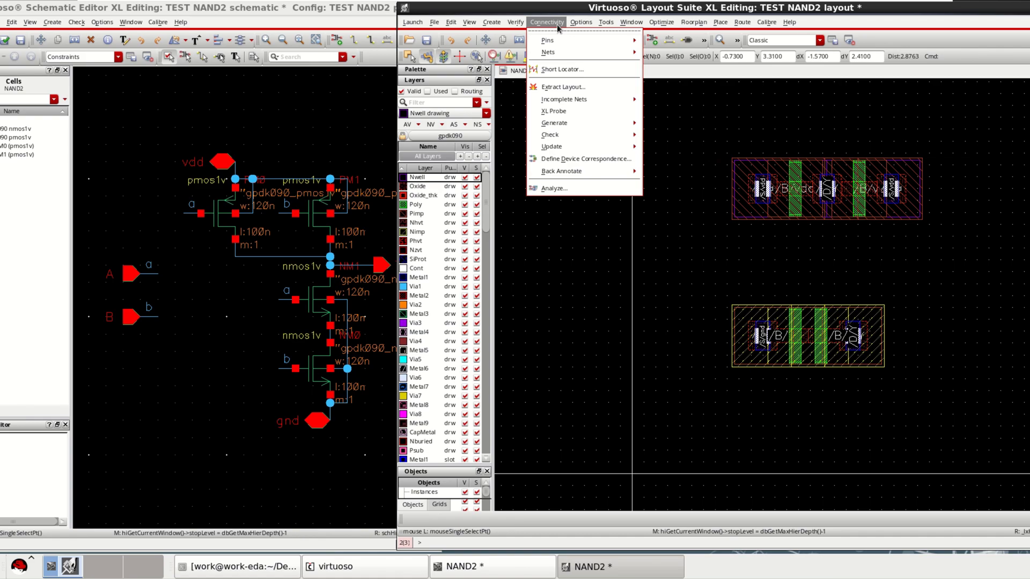
left_click(954, 286)
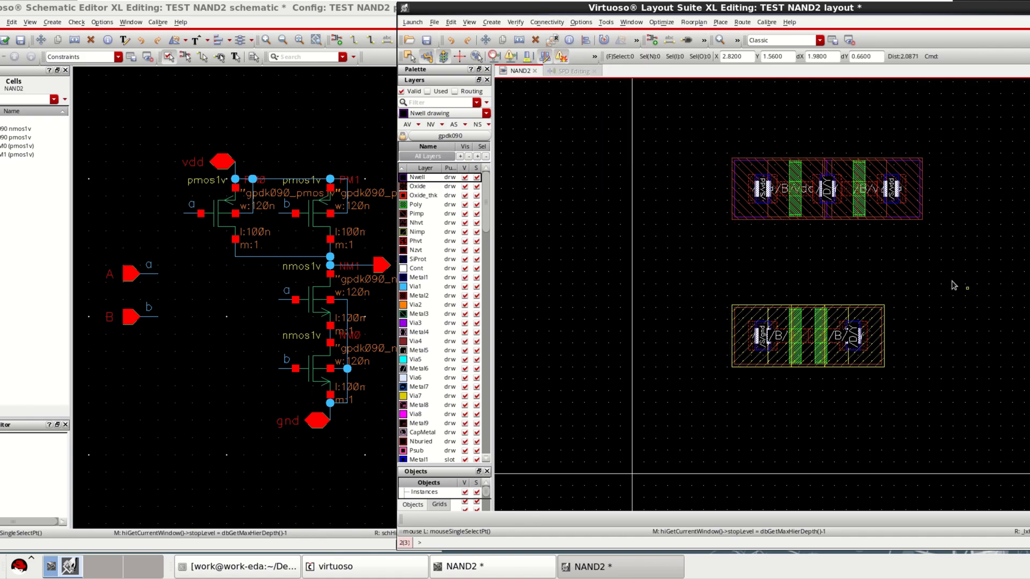